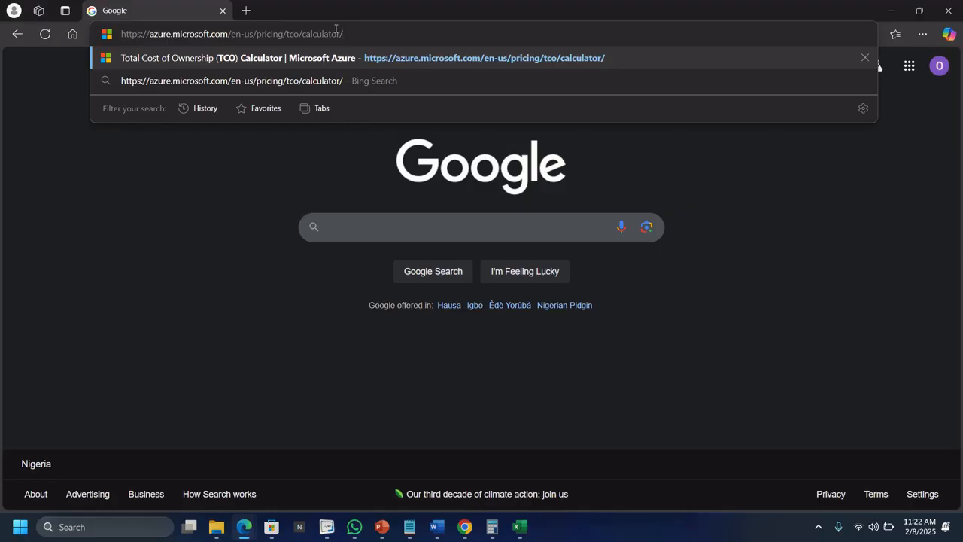
Open the Azure TCO Calculator page and review its Servers, Databases, Storage and Networking workload sections
key("Return")
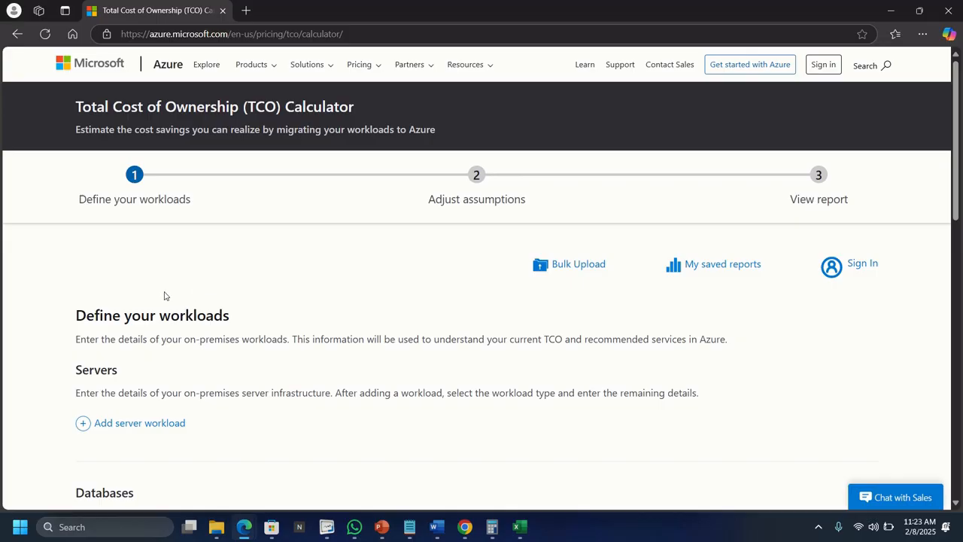
scroll(152, 380, "down", 1)
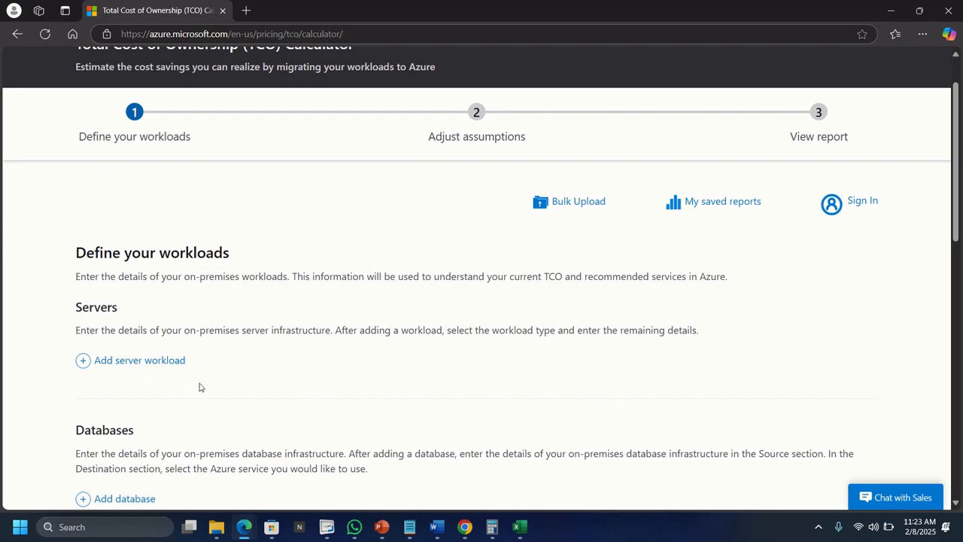
scroll(217, 385, "down", 1)
scroll(217, 385, "down", 1)
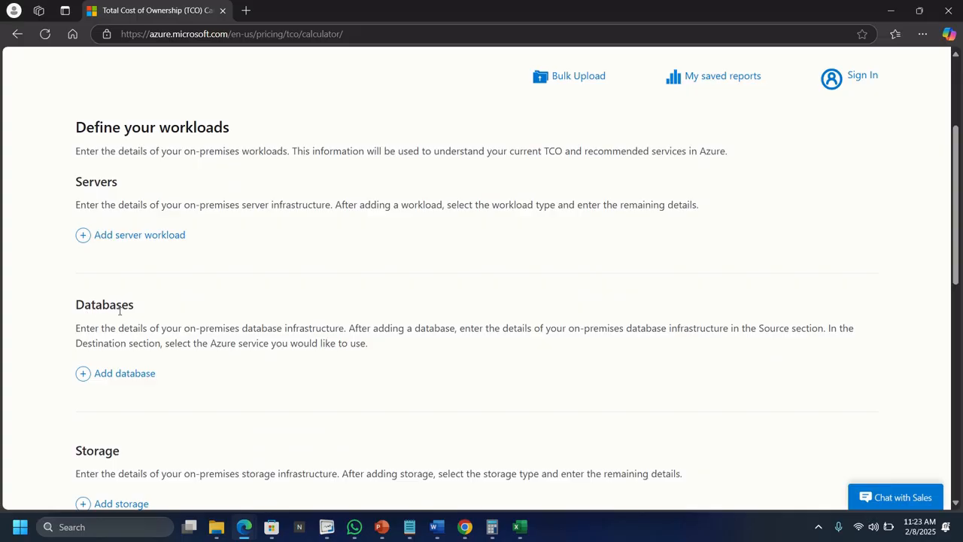
scroll(124, 309, "down", 1)
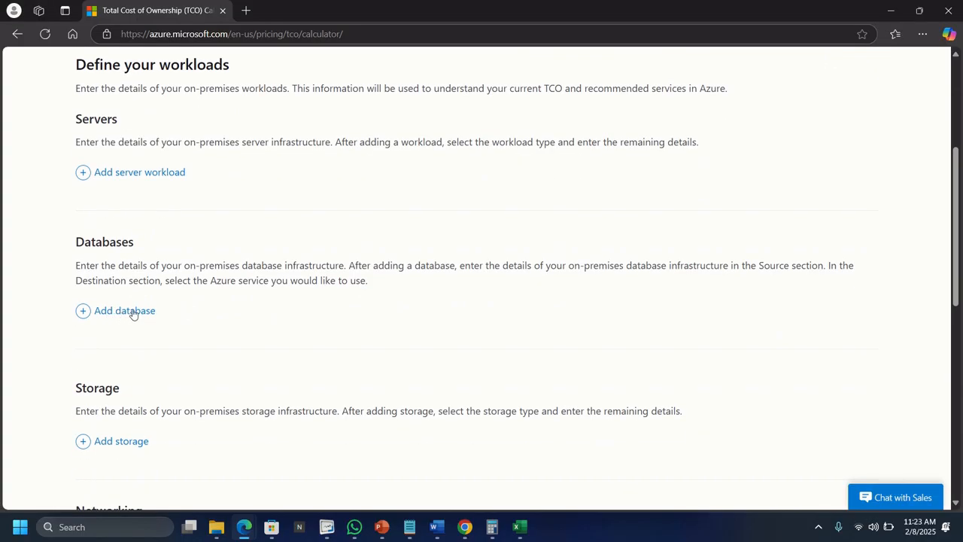
scroll(128, 313, "down", 2)
scroll(151, 316, "down", 3)
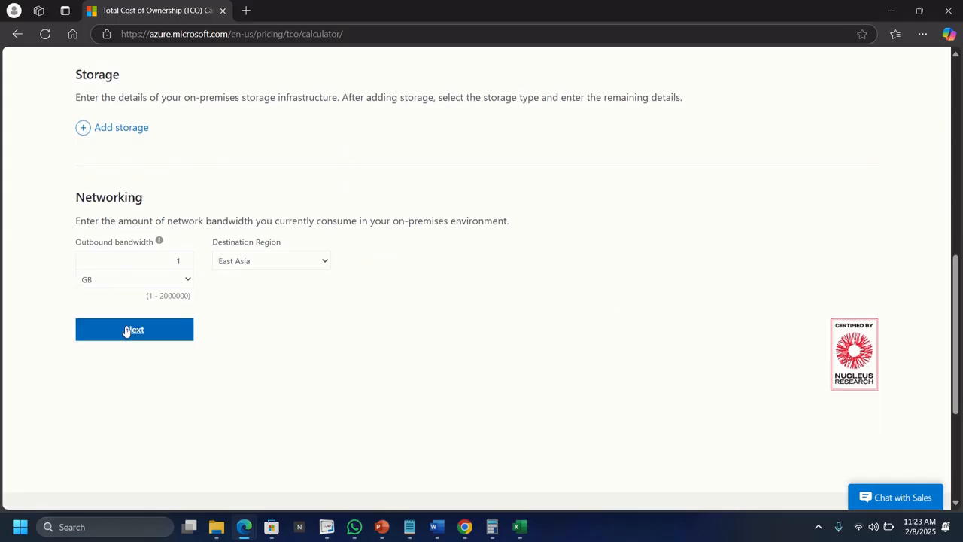
scroll(216, 251, "up", 6)
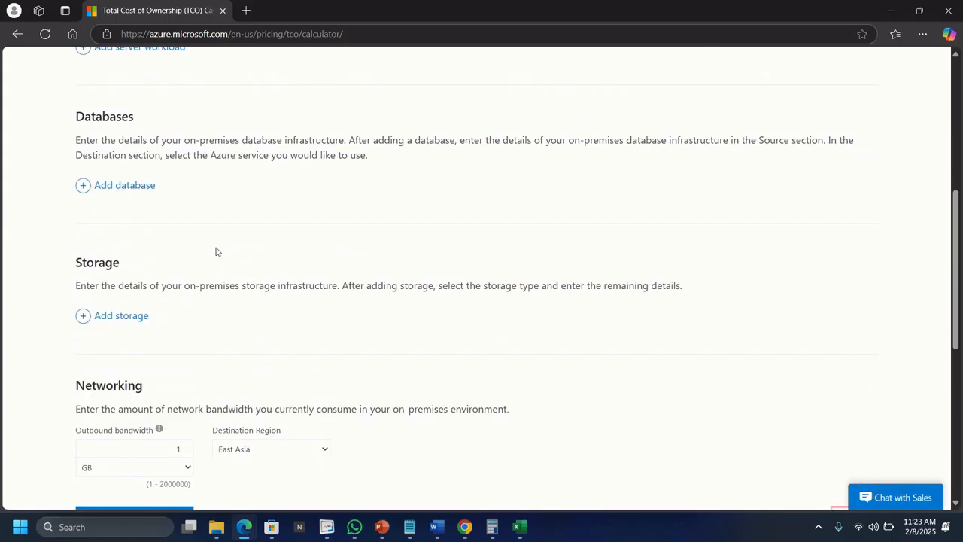
scroll(216, 252, "up", 1)
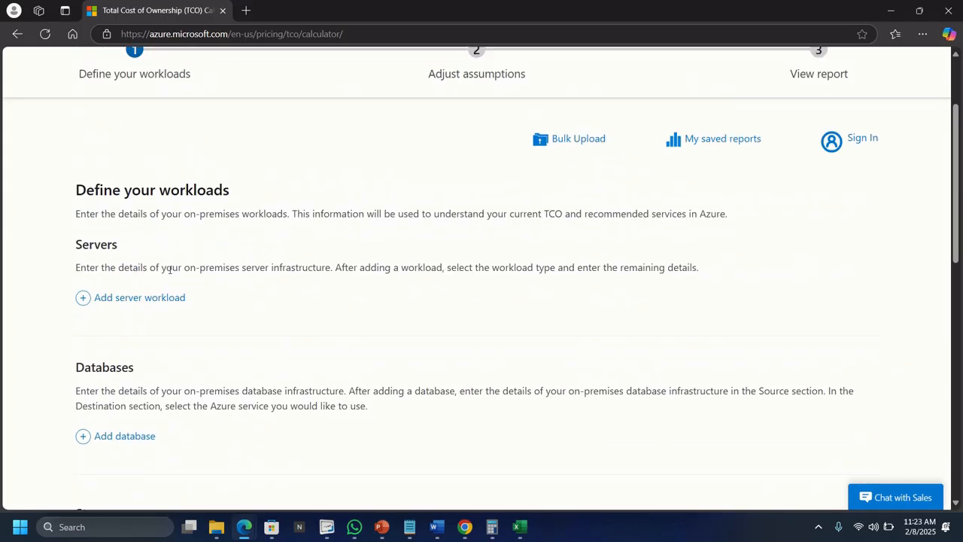
Add a server workload and name it "Servers: Windows VM"
left_click(129, 298)
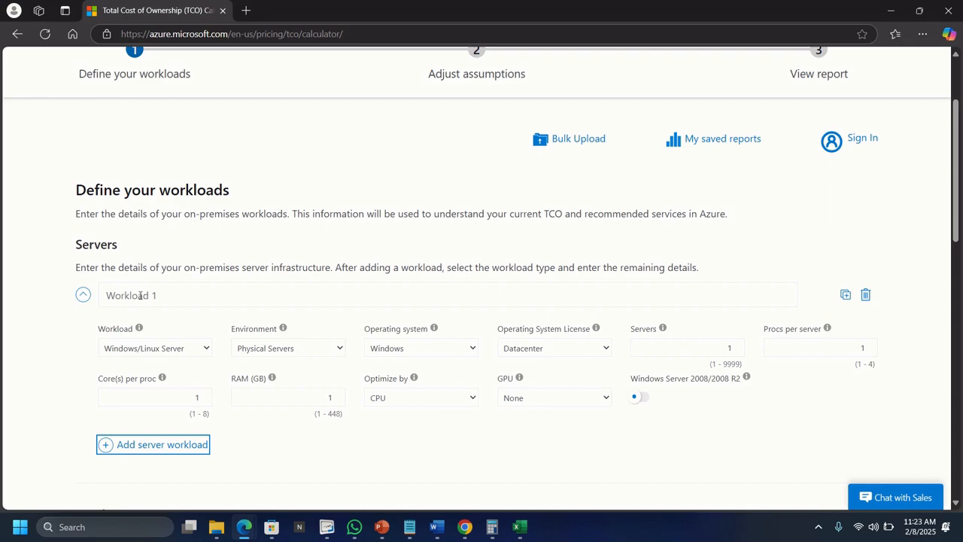
left_click(153, 294)
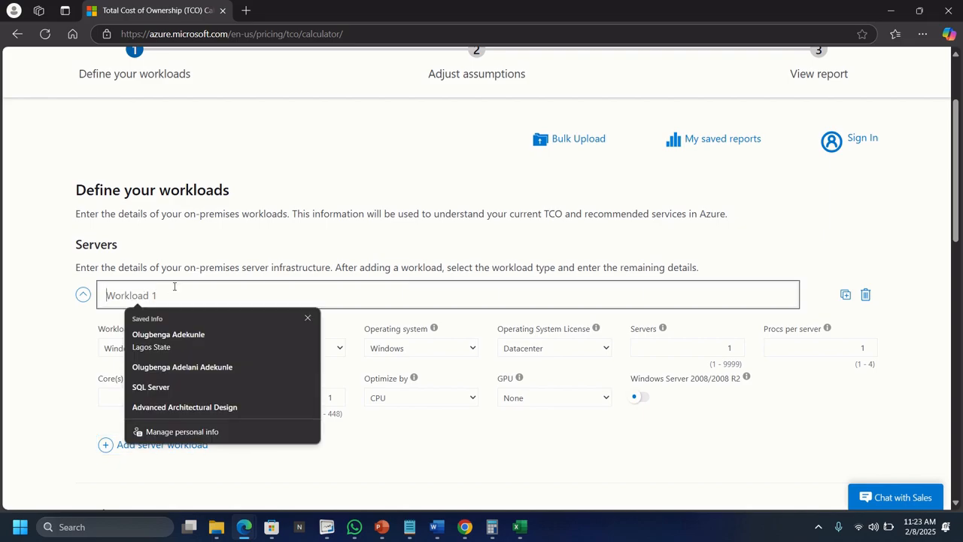
type("S")
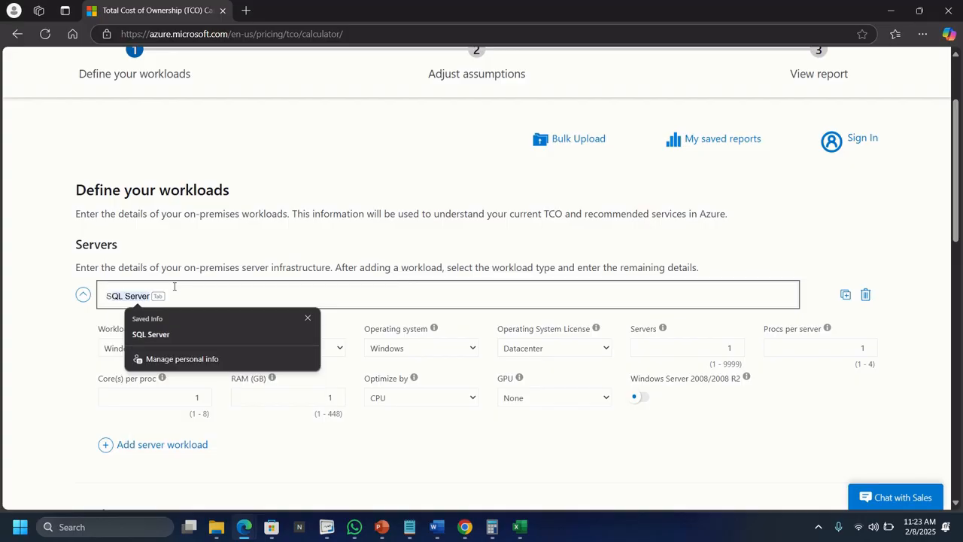
type("erver")
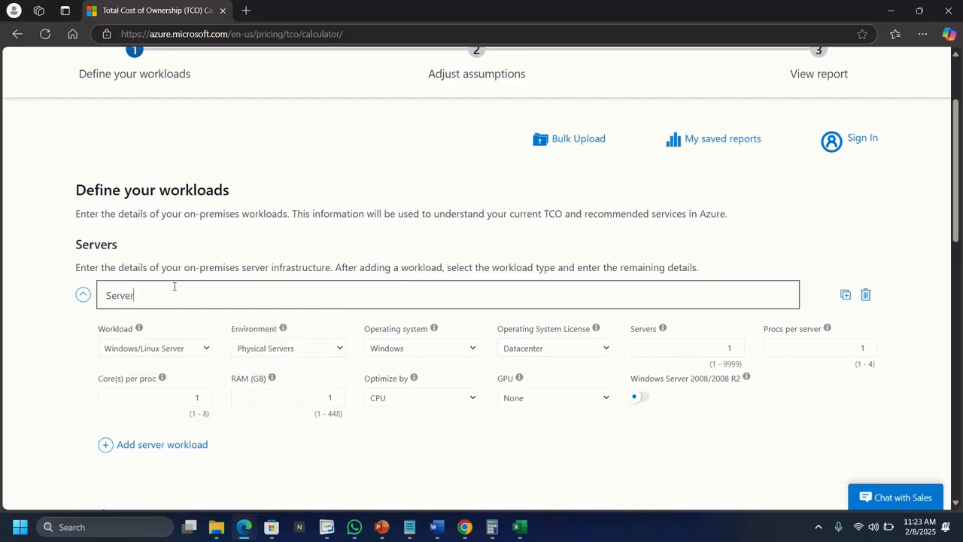
type("s: Windows VM")
left_click(58, 355)
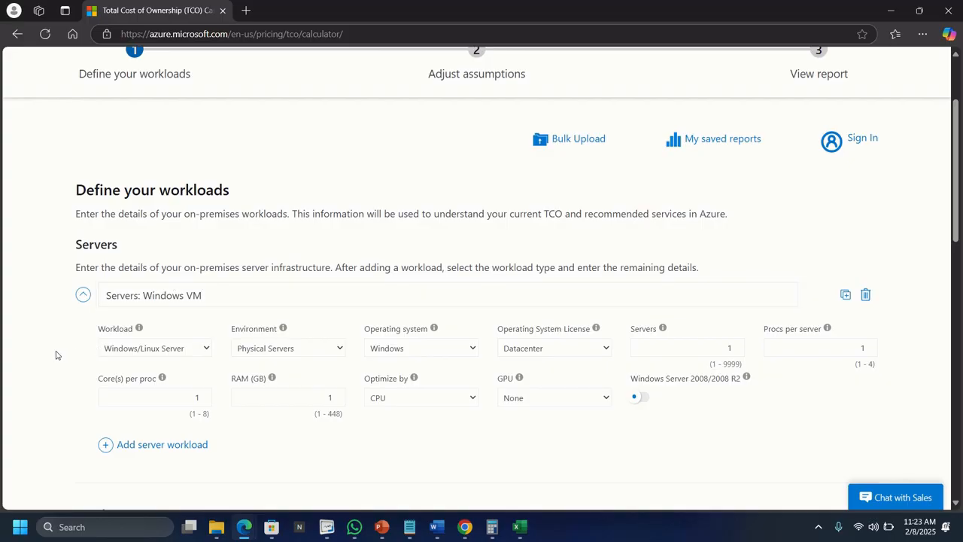
Keep the Windows workload's type as Windows/Linux Server and set its environment to Virtual Machines with the Windows operating system
left_click(142, 350)
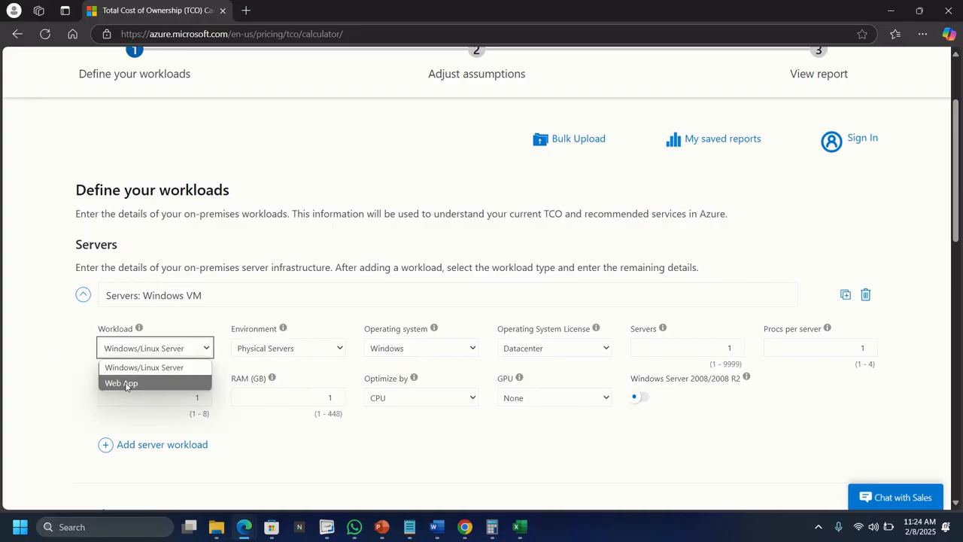
left_click(68, 360)
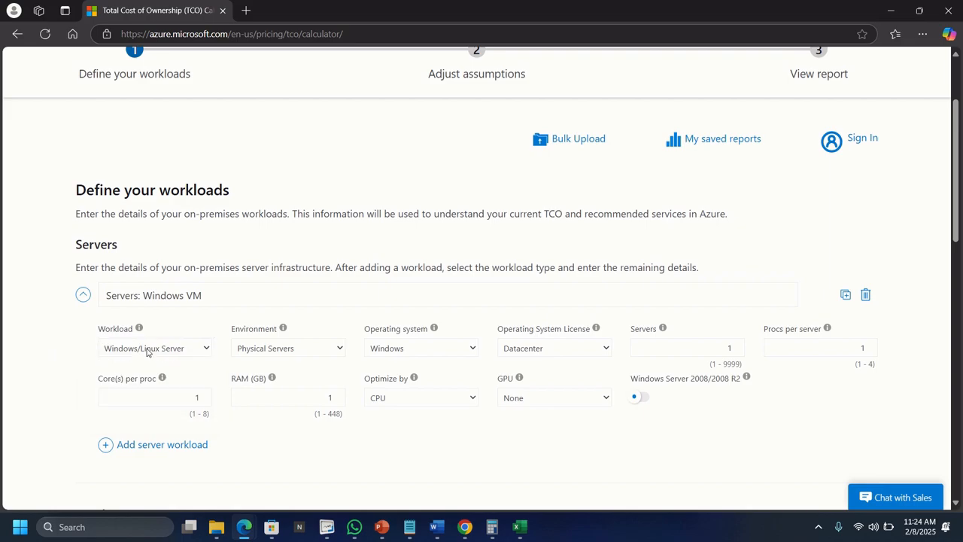
left_click(263, 351)
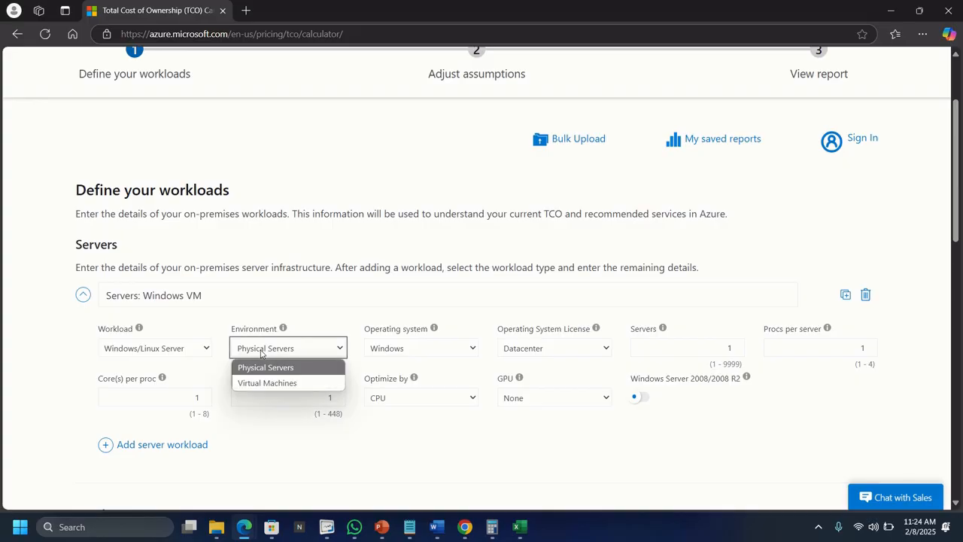
left_click(259, 384)
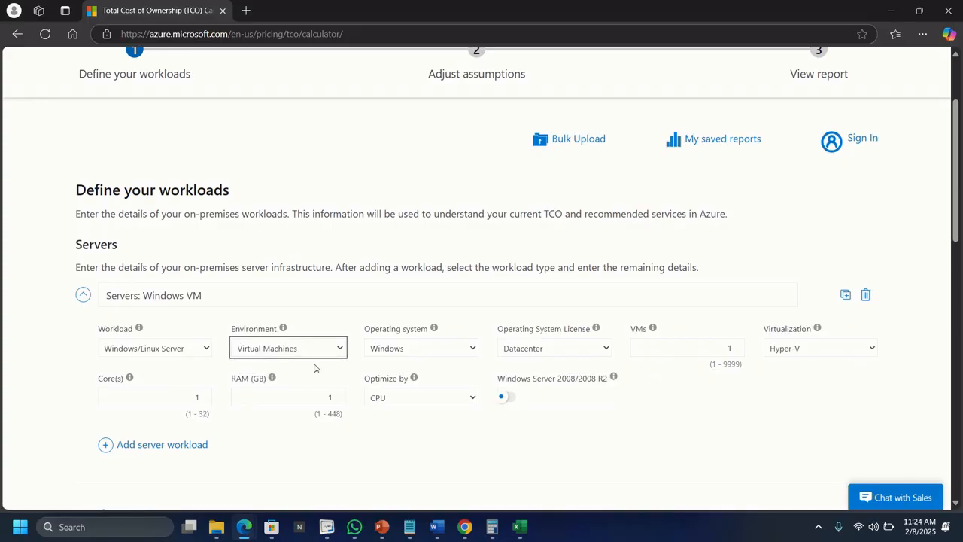
left_click(401, 350)
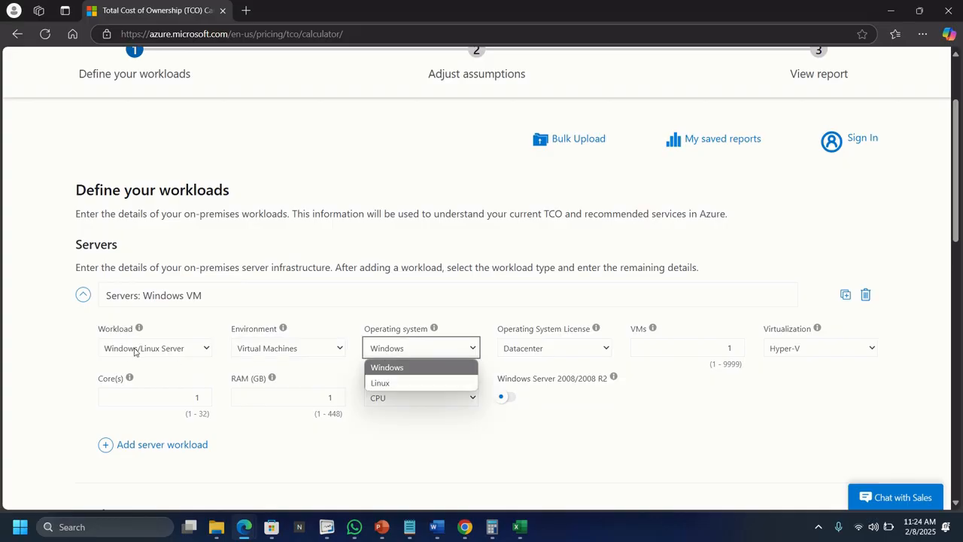
left_click(409, 368)
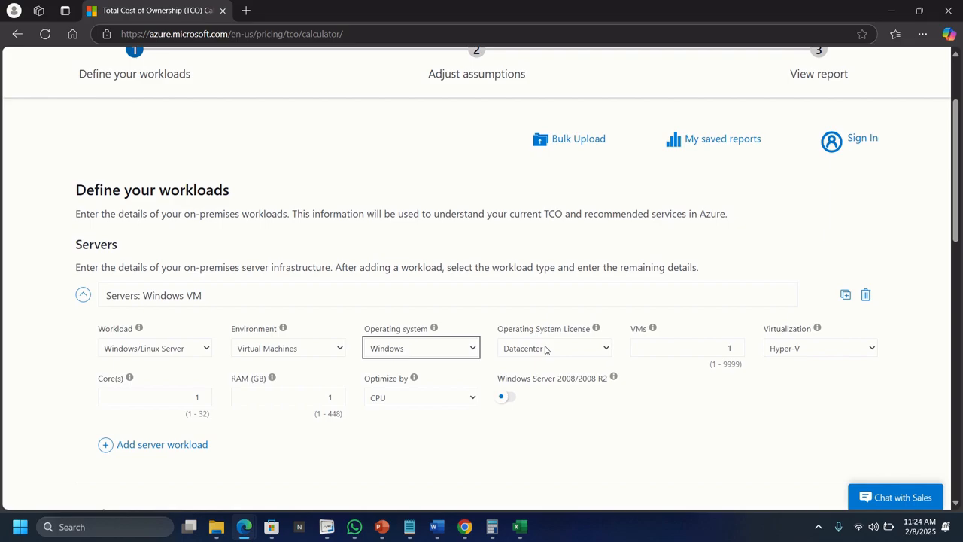
Set the Windows workload to 50 VMs and keep Hyper-V as its virtualization
left_click(726, 347)
left_click(736, 345)
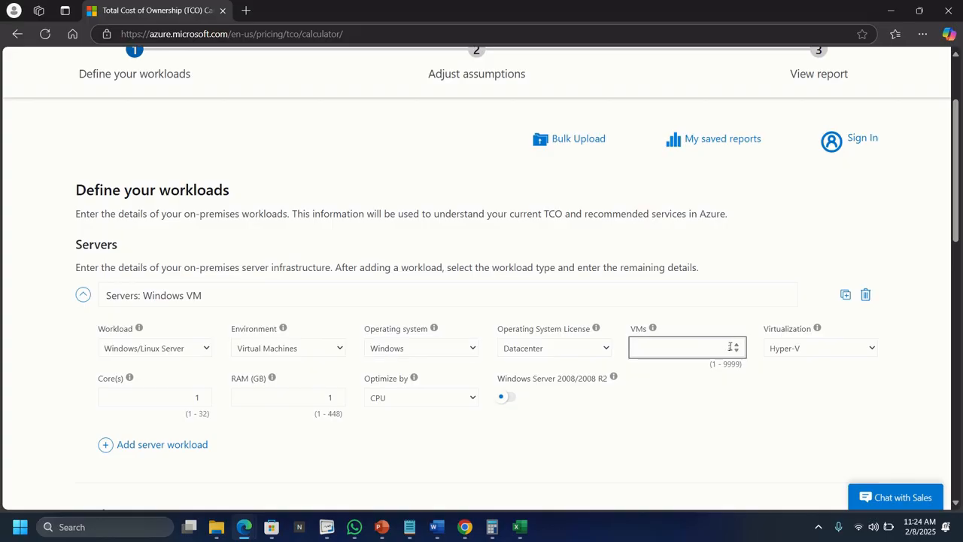
key("BackSpace")
type("50")
left_click(803, 381)
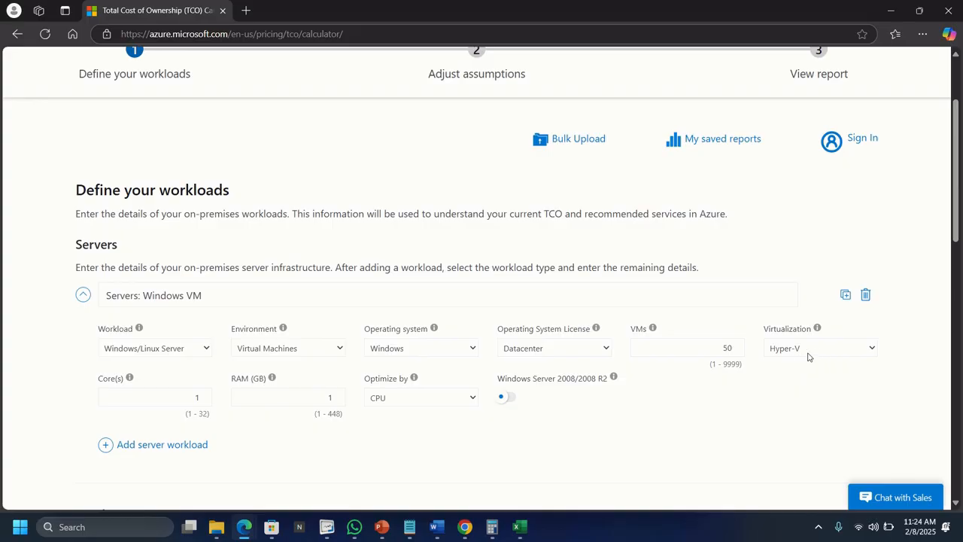
left_click(809, 353)
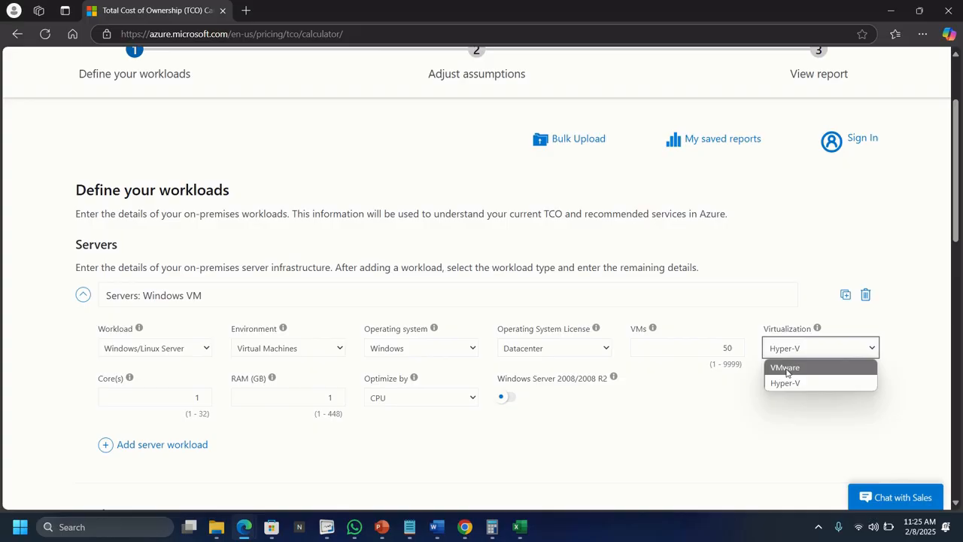
left_click(727, 423)
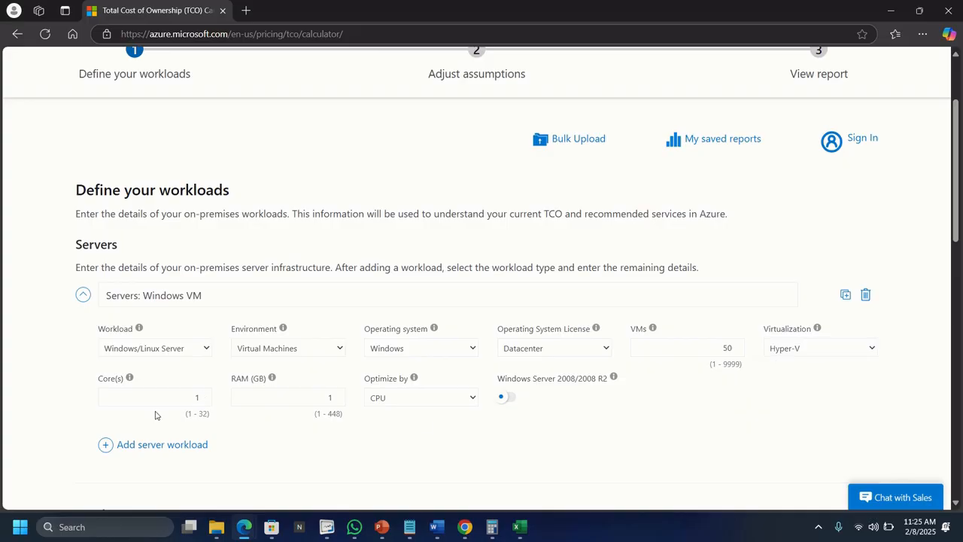
Set the Windows workload's cores to 8 and its RAM to 16 GB
double_click(190, 398)
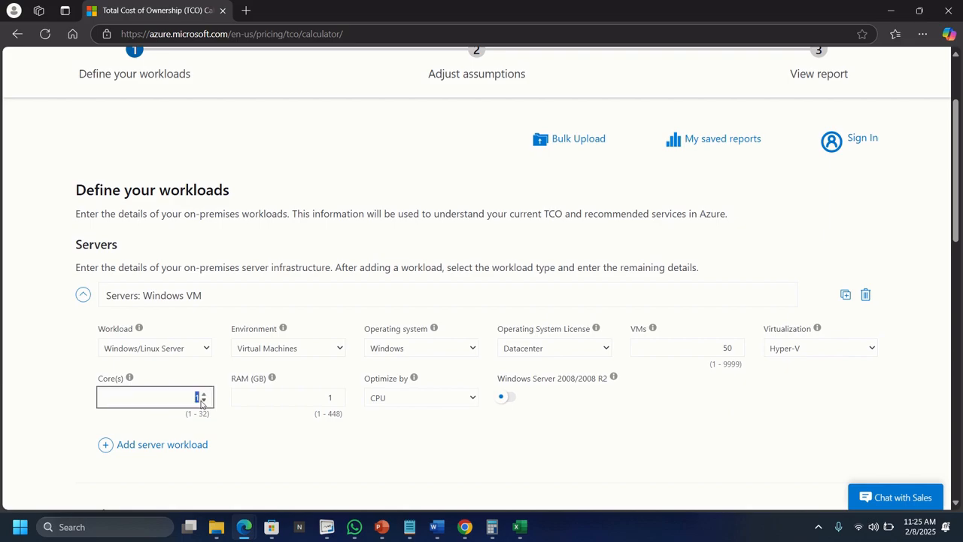
type("8")
left_click(325, 398)
left_click_drag(325, 398, 336, 402)
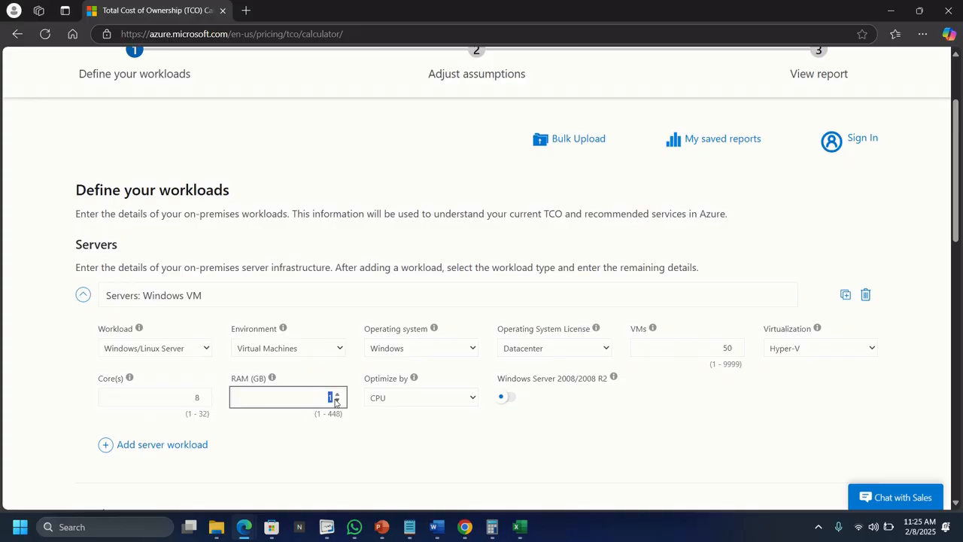
type("16")
Add a second server workload named "Servers: Linux VMs" and rename the first one "Servers: Windows VMs"
left_click(162, 446)
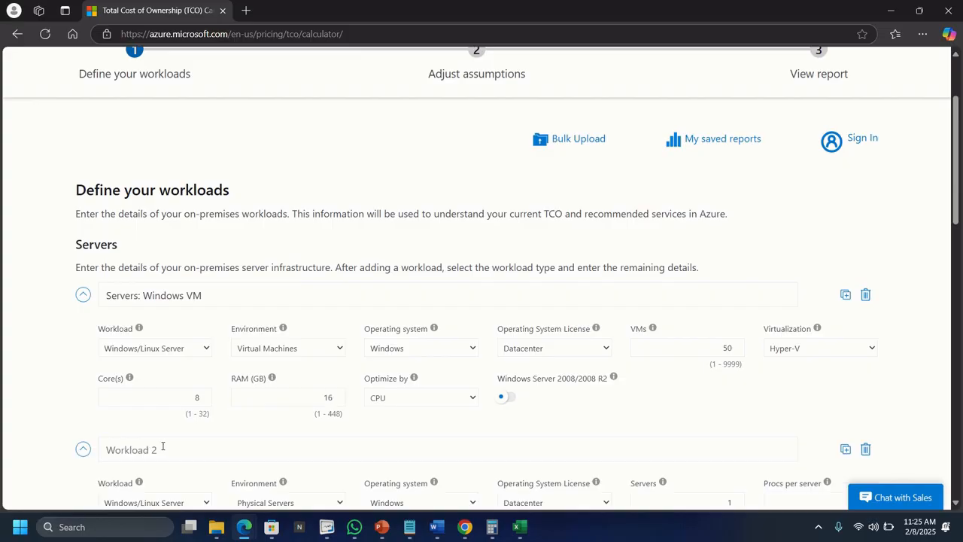
scroll(248, 426, "down", 2)
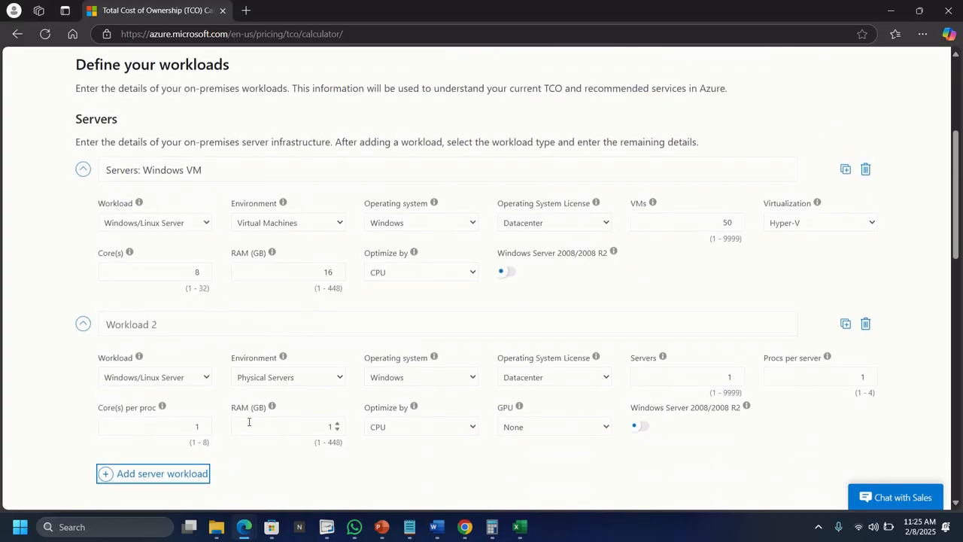
scroll(192, 311, "down", 1)
scroll(191, 311, "up", 1)
left_click(181, 325)
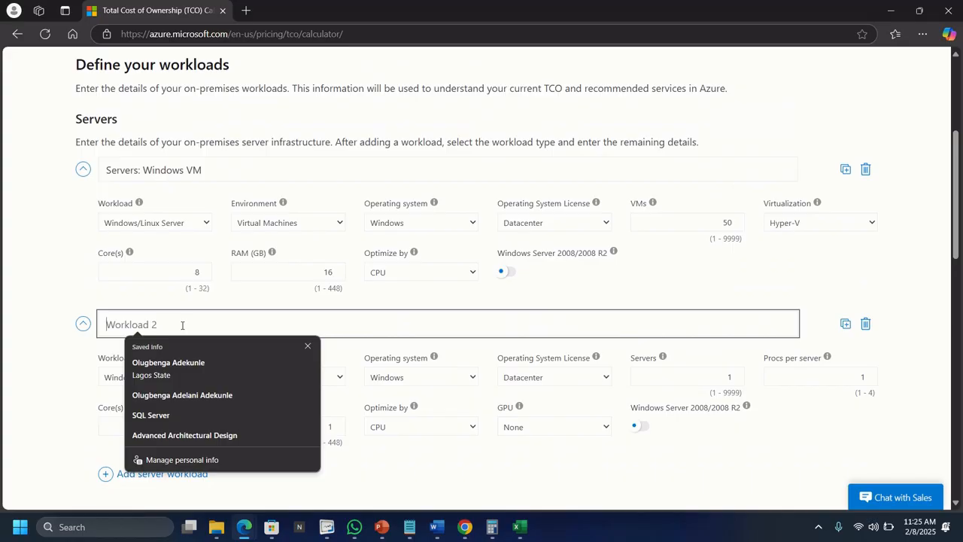
type("Servers")
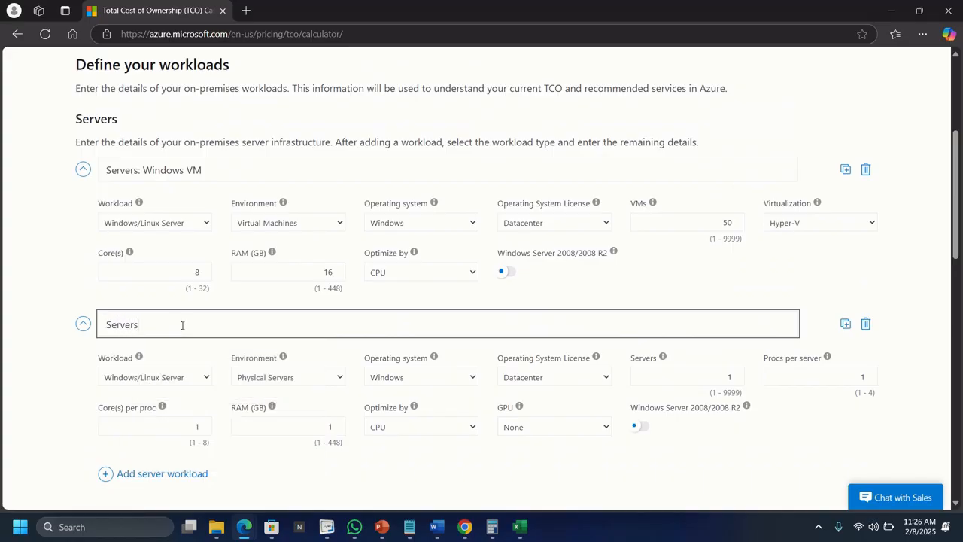
type(": L")
type("inux VMs")
left_click(212, 169)
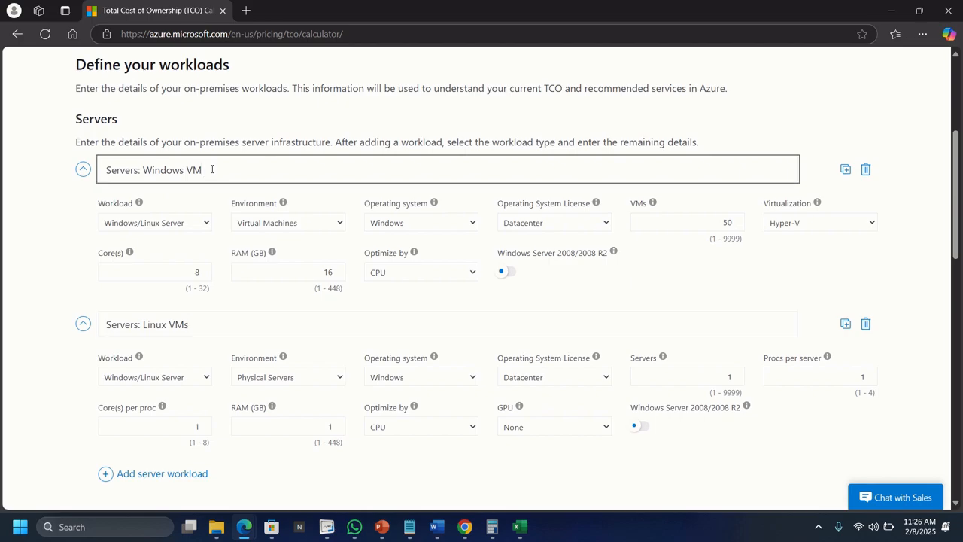
type("s")
Set the Linux workload's environment to Virtual Machines and its operating system to Linux
left_click(269, 382)
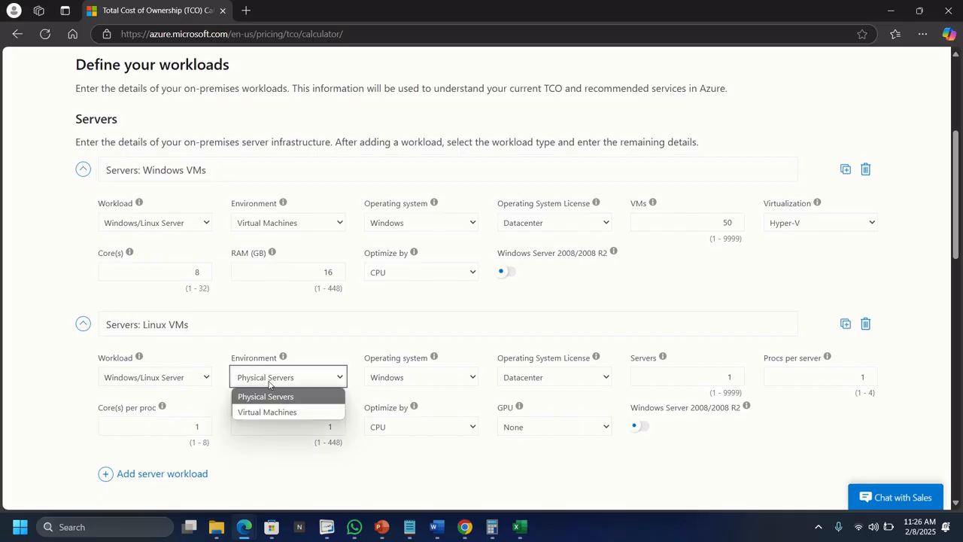
left_click(278, 413)
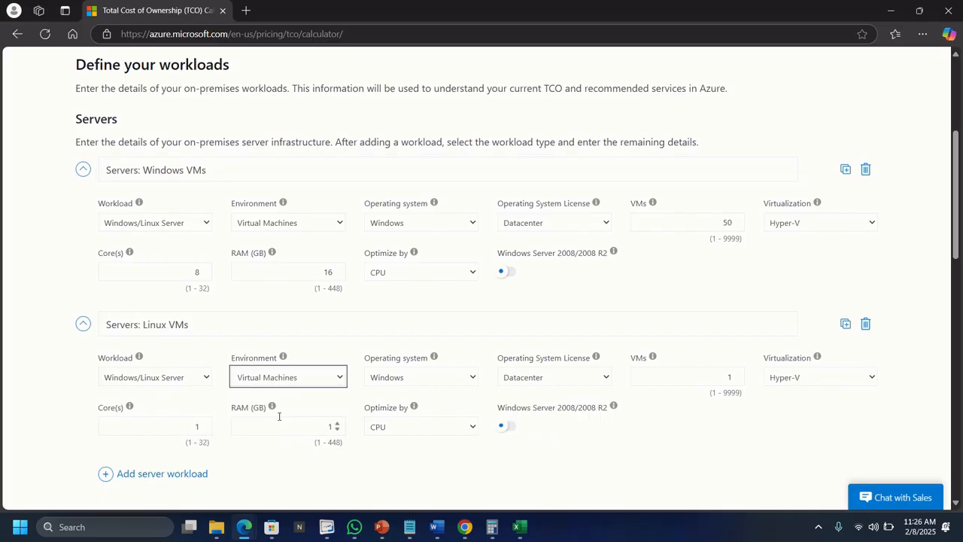
left_click(400, 377)
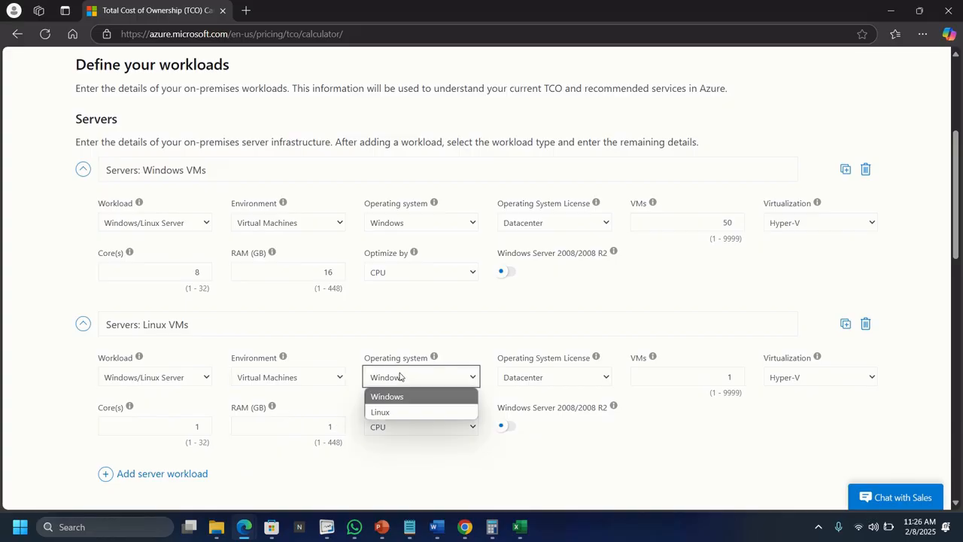
left_click(395, 414)
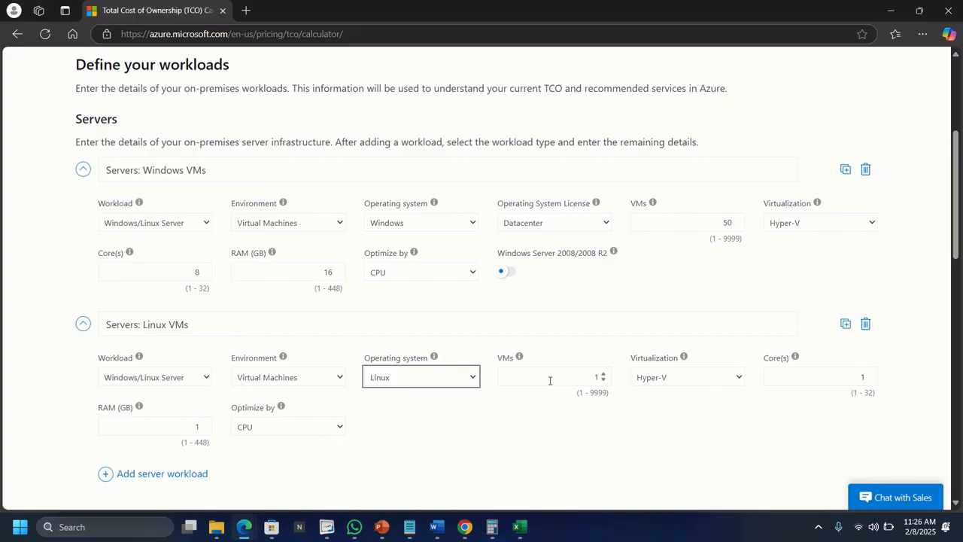
Set the Linux workload to 50 VMs with VMware as its virtualization
left_click_drag(550, 380, 606, 384)
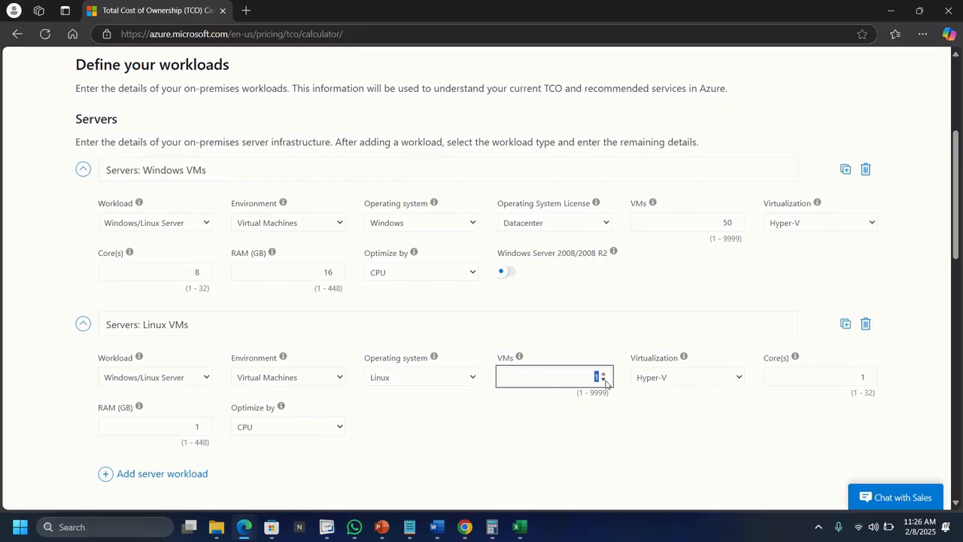
type("50")
left_click(665, 380)
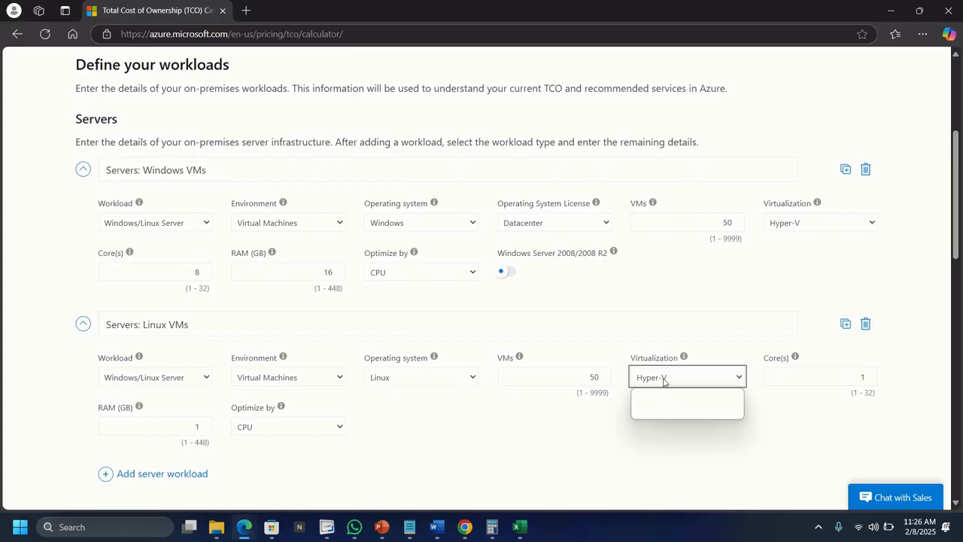
left_click(654, 395)
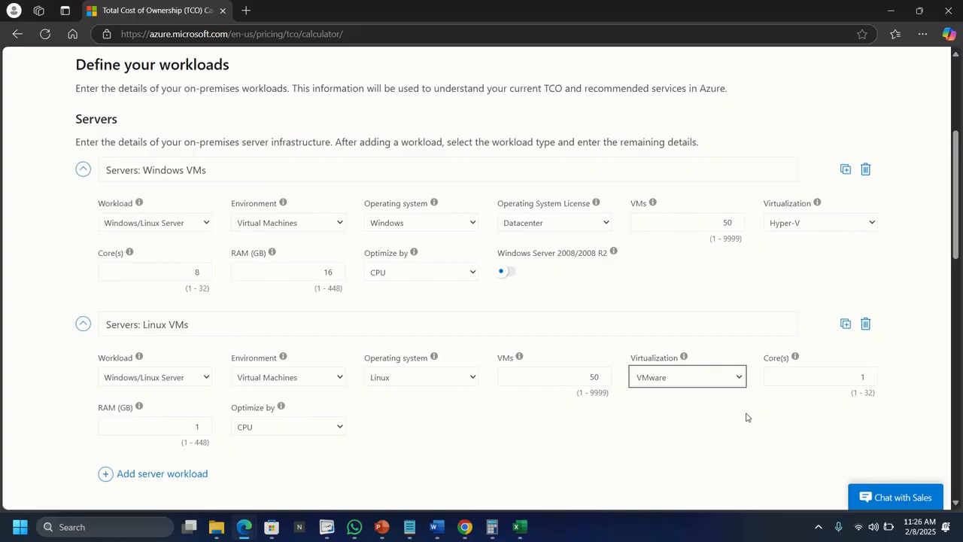
Set the Linux workload's cores to 8 and its RAM to 16 GB
double_click(865, 376)
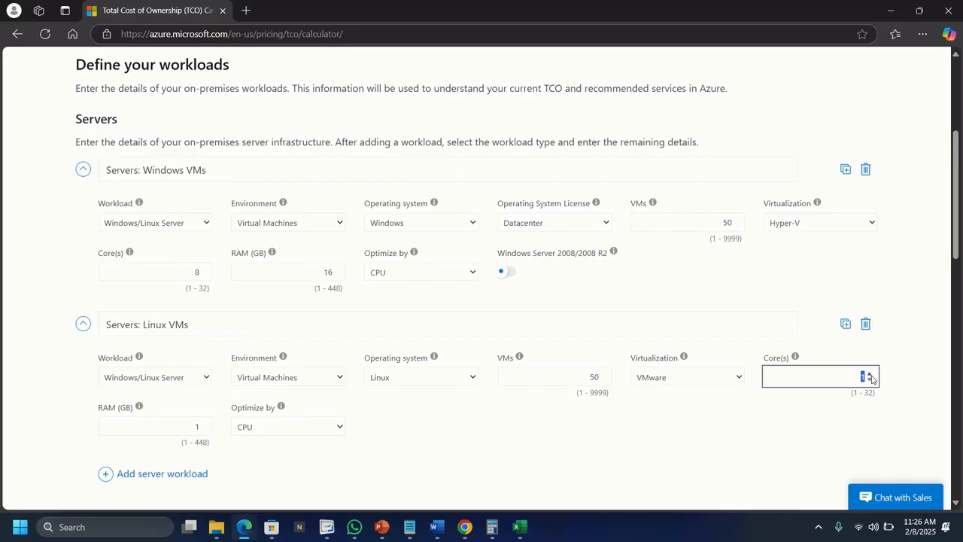
type("8")
double_click(207, 429)
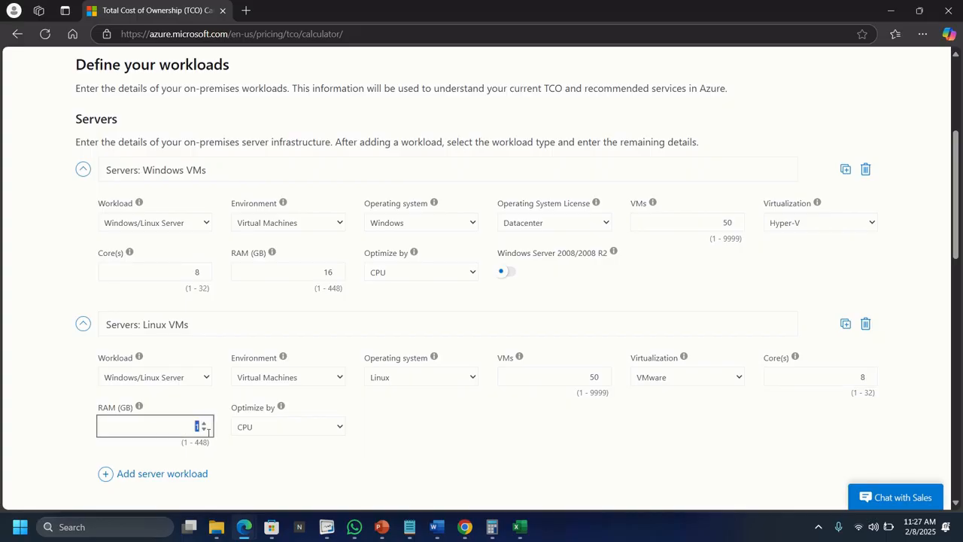
type("16")
Add a storage entry named "Server Storage", keeping Local Disk/SAN as the storage type and HDD as the disk type
scroll(399, 416, "down", 3)
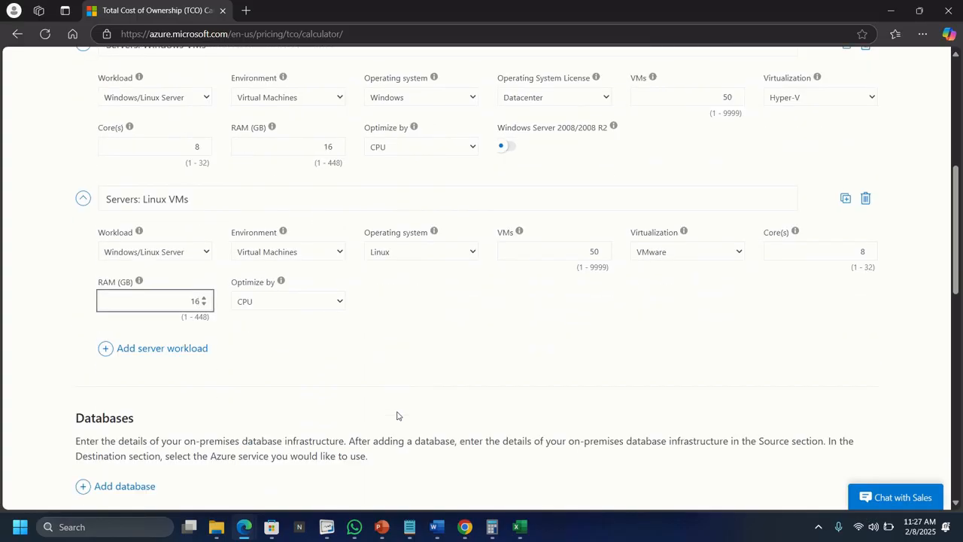
scroll(399, 415, "down", 1)
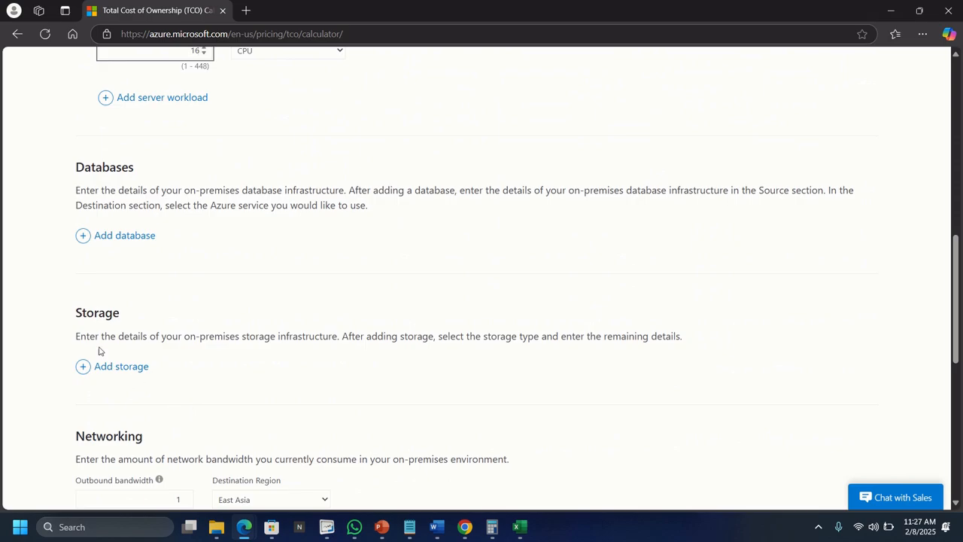
scroll(247, 316, "up", 5)
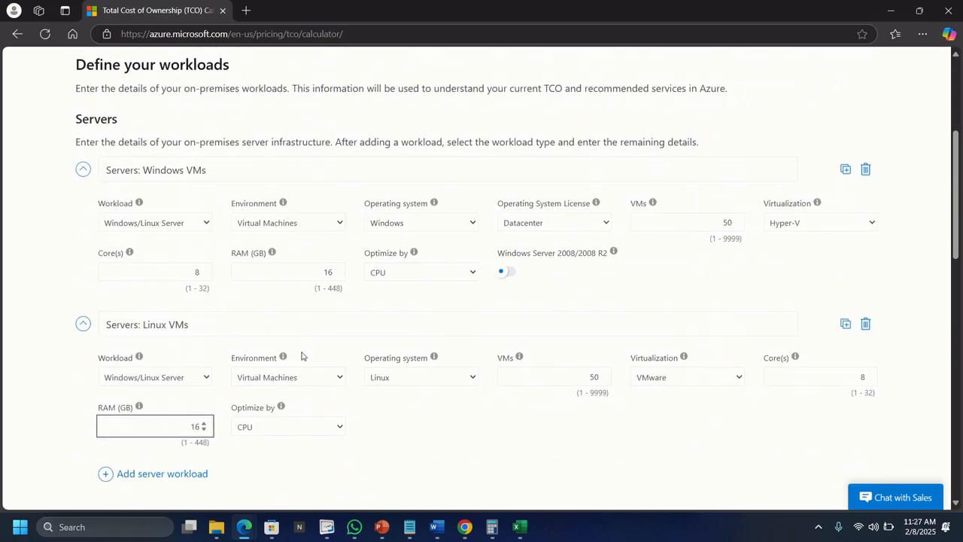
scroll(309, 376, "down", 1)
scroll(316, 395, "down", 4)
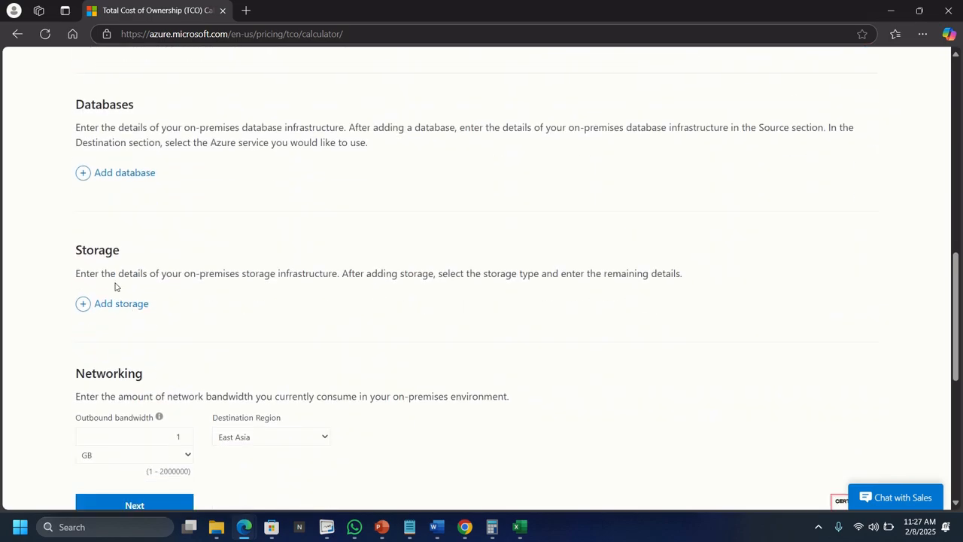
left_click(124, 303)
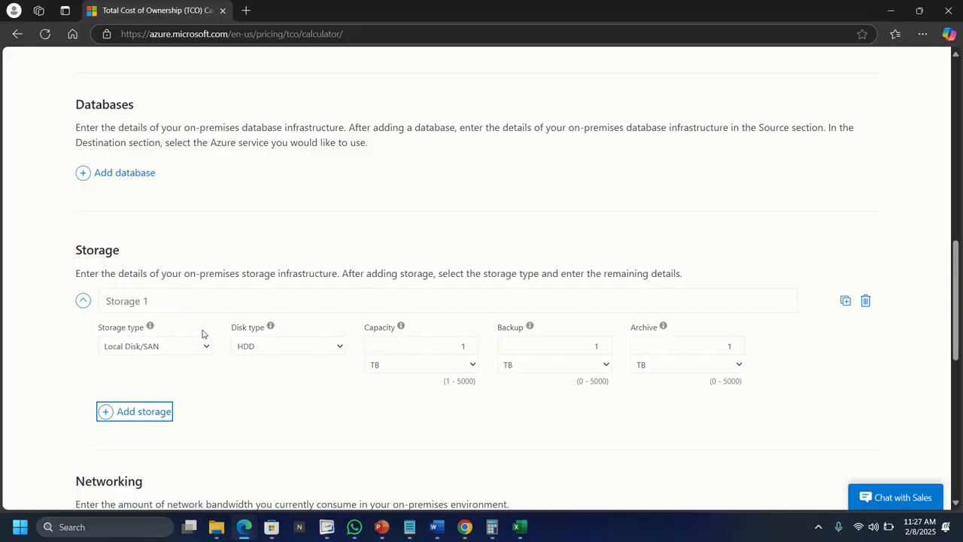
left_click(159, 300)
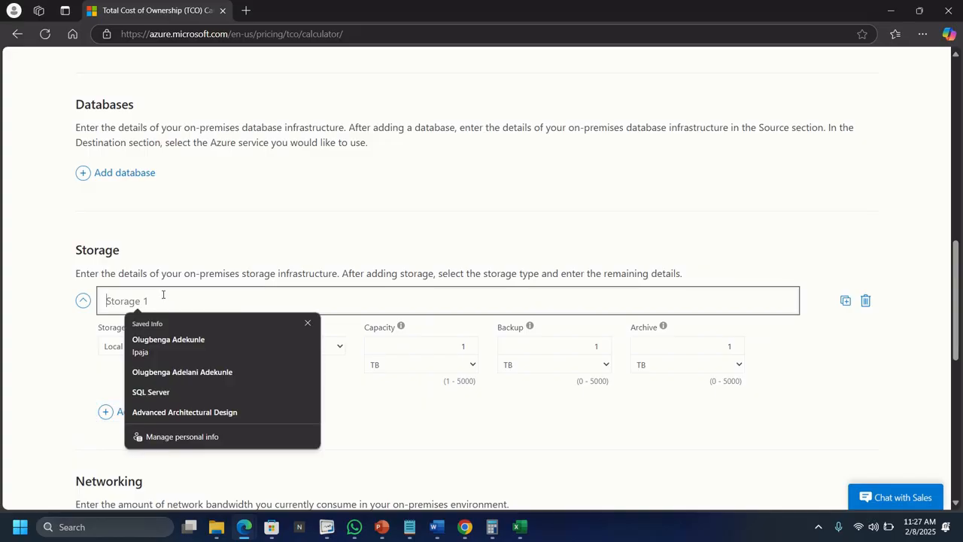
type("Ser")
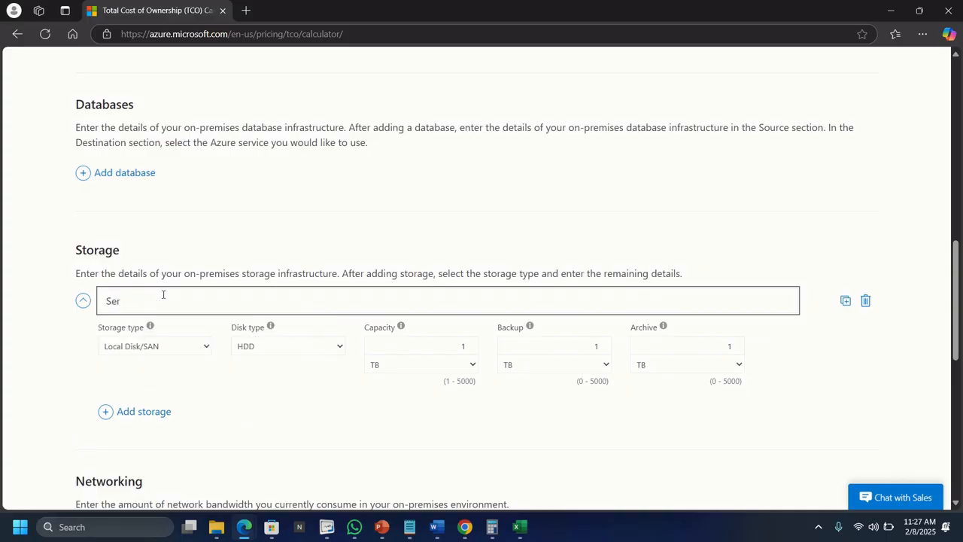
type("ver Storage")
left_click(275, 353)
left_click(188, 389)
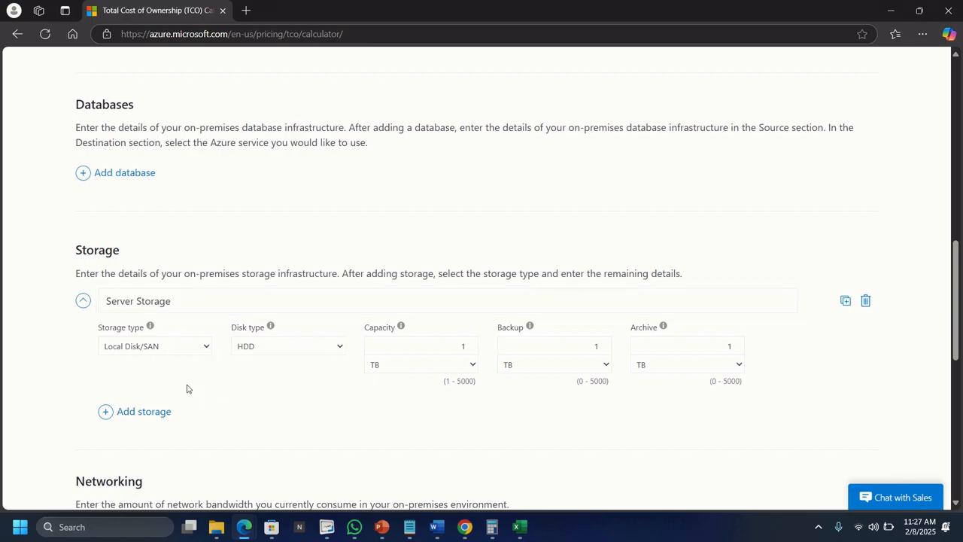
Set the Server Storage capacity to 60 TB and its backup to 120 TB
double_click(462, 346)
type("60")
left_click(389, 369)
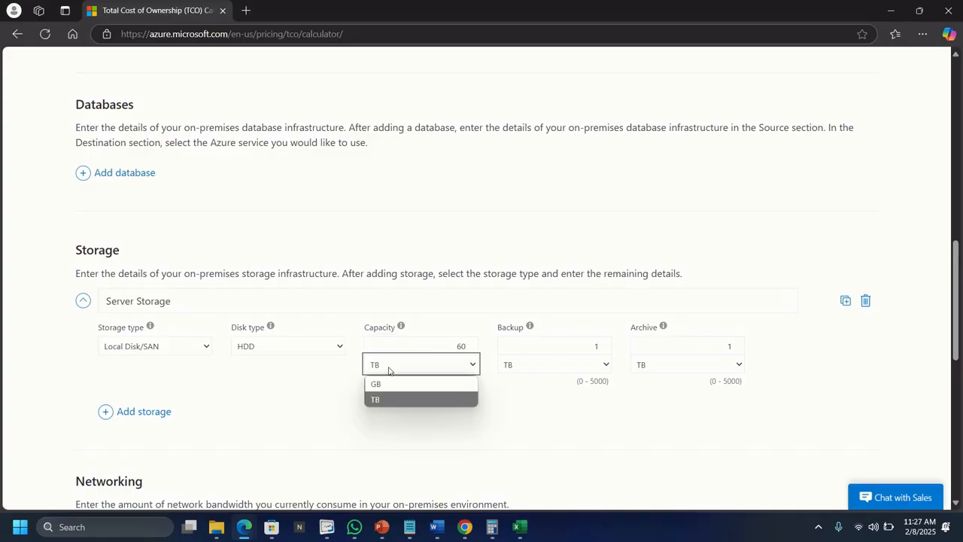
left_click(349, 392)
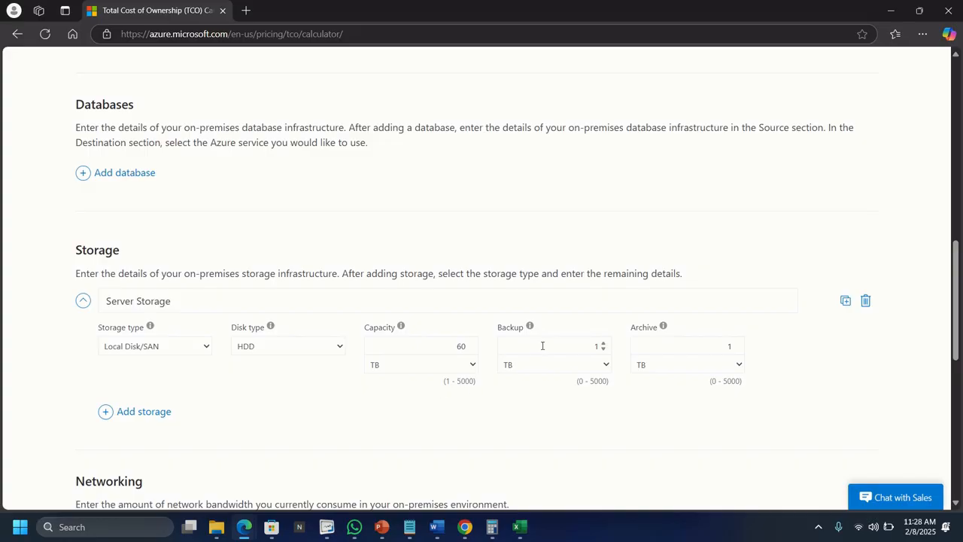
double_click(598, 346)
type("120")
left_click(550, 414)
Set the networking outbound bandwidth to 15 TB and continue to the assumptions stage
scroll(365, 390, "down", 1)
scroll(363, 391, "down", 3)
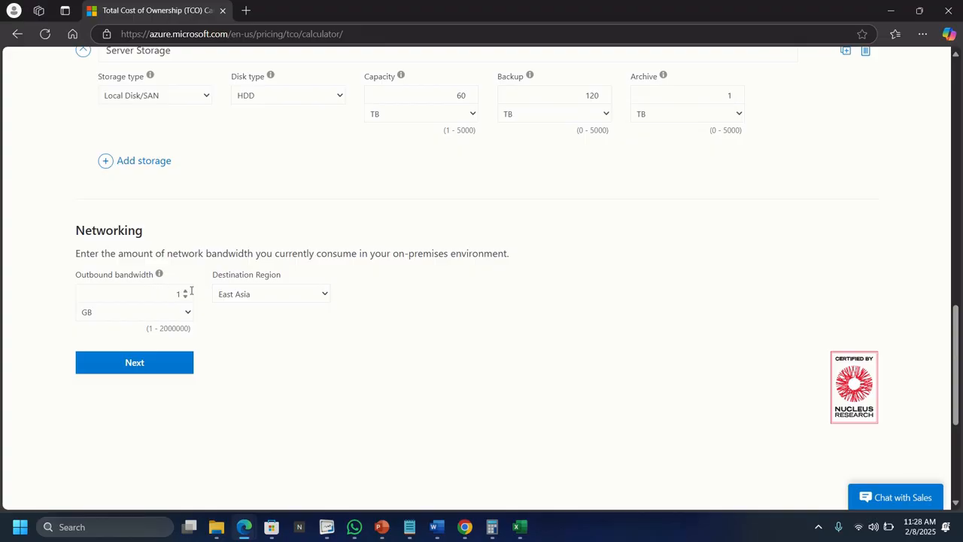
left_click_drag(176, 294, 187, 294)
type("15")
left_click(175, 315)
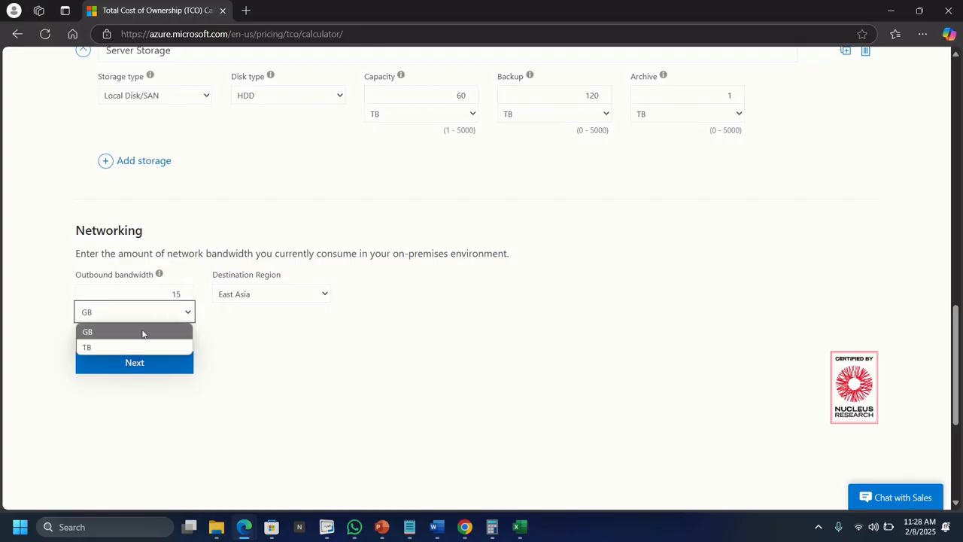
left_click(134, 347)
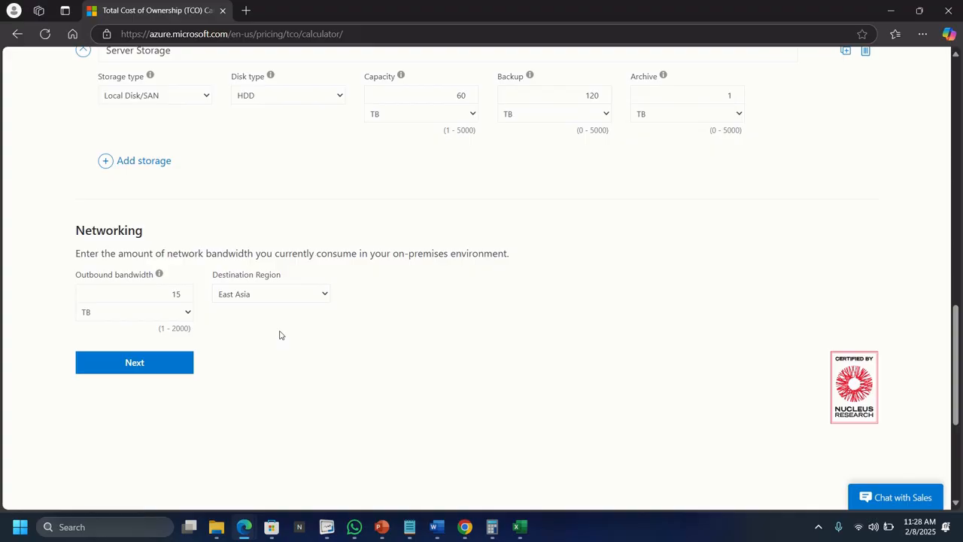
left_click(143, 365)
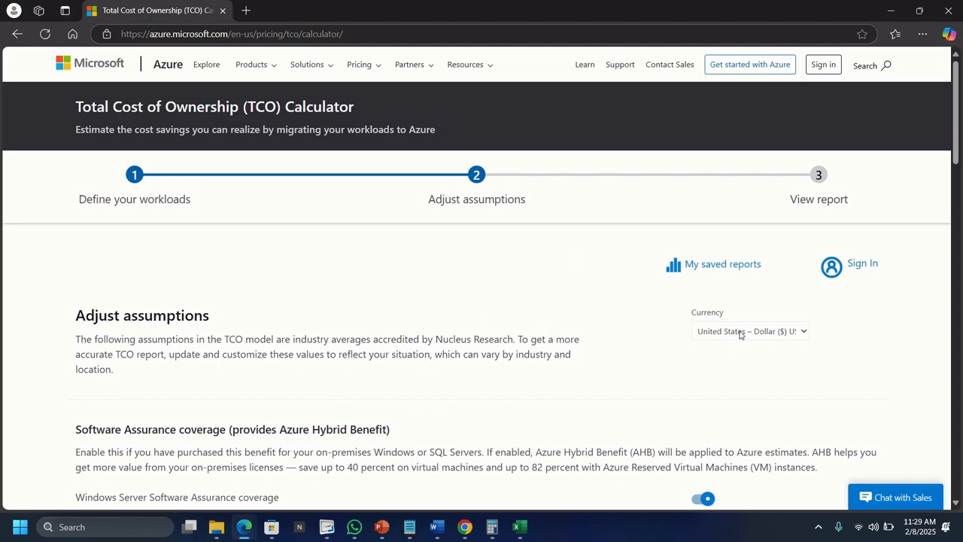
Set the currency to Euro Zone – Euro (€) EUR and generate the report with the other assumptions at their defaults
left_click(740, 331)
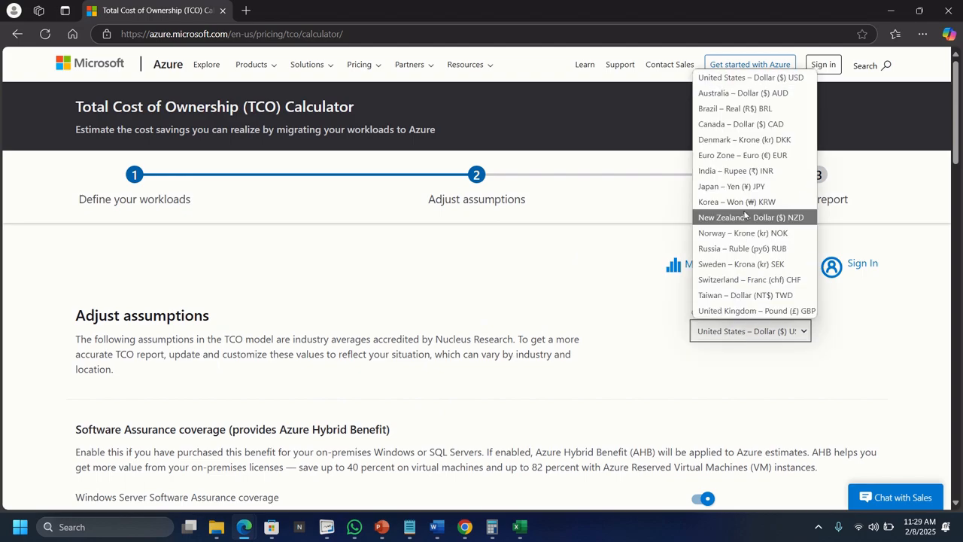
left_click(754, 156)
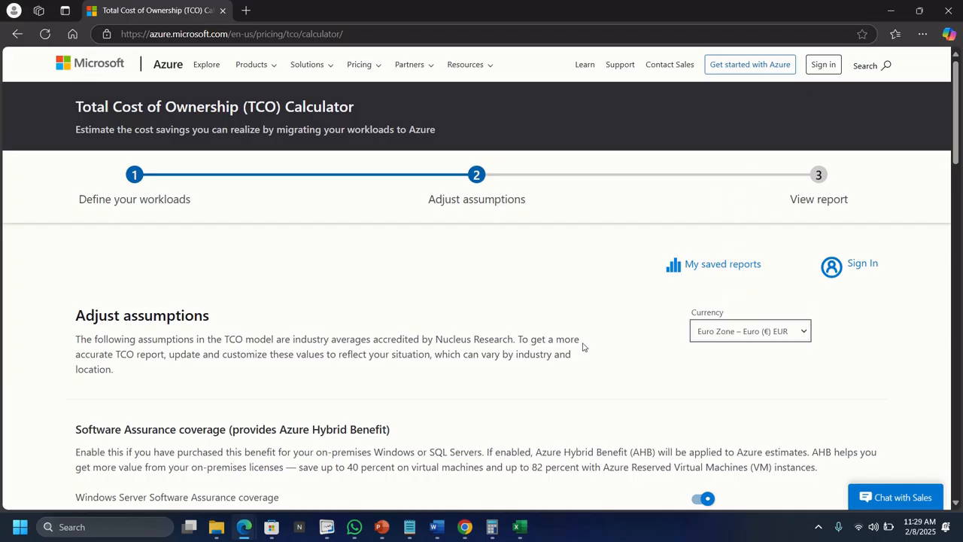
scroll(583, 347, "down", 4)
scroll(583, 347, "down", 12)
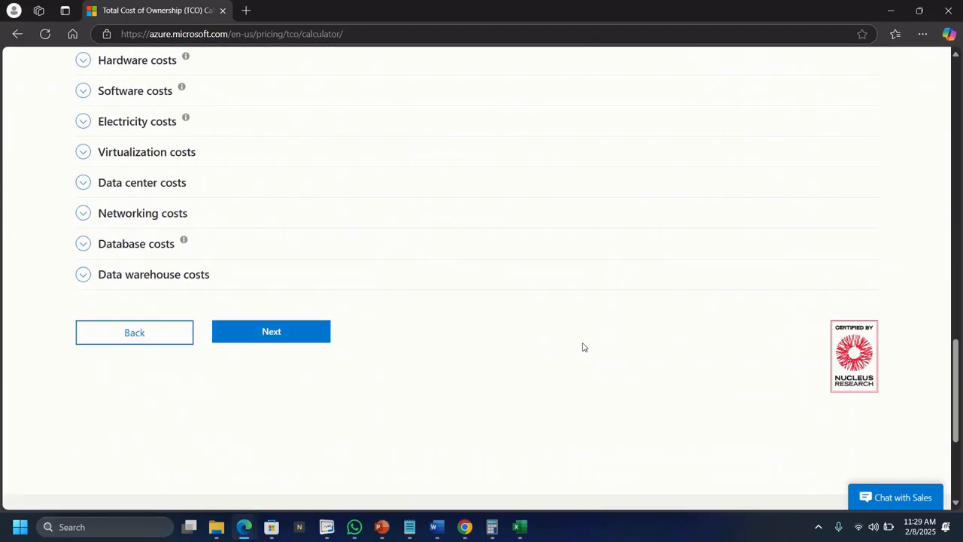
left_click(250, 335)
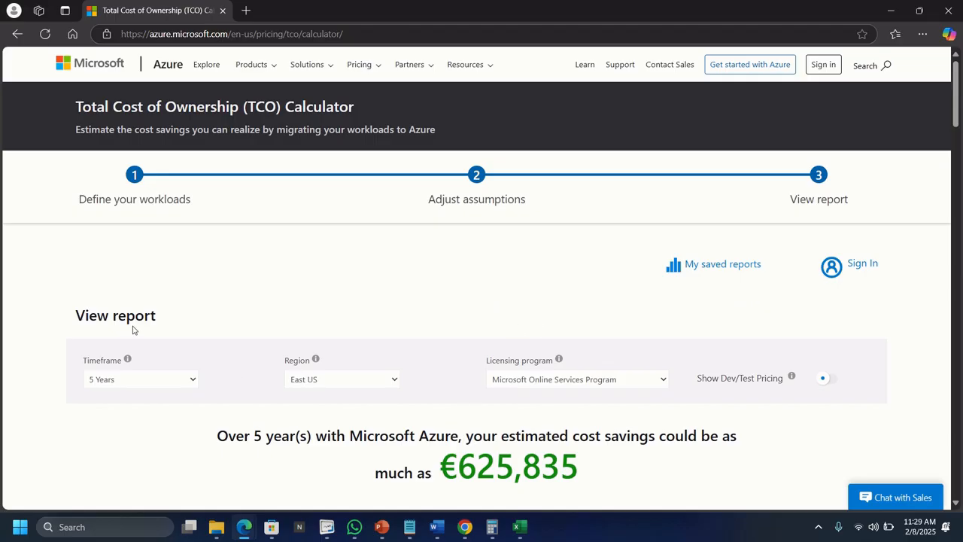
Compare the estimated savings for timeframes of 1, 3 and 4 years, returning the report to 5 Years
scroll(204, 418, "down", 1)
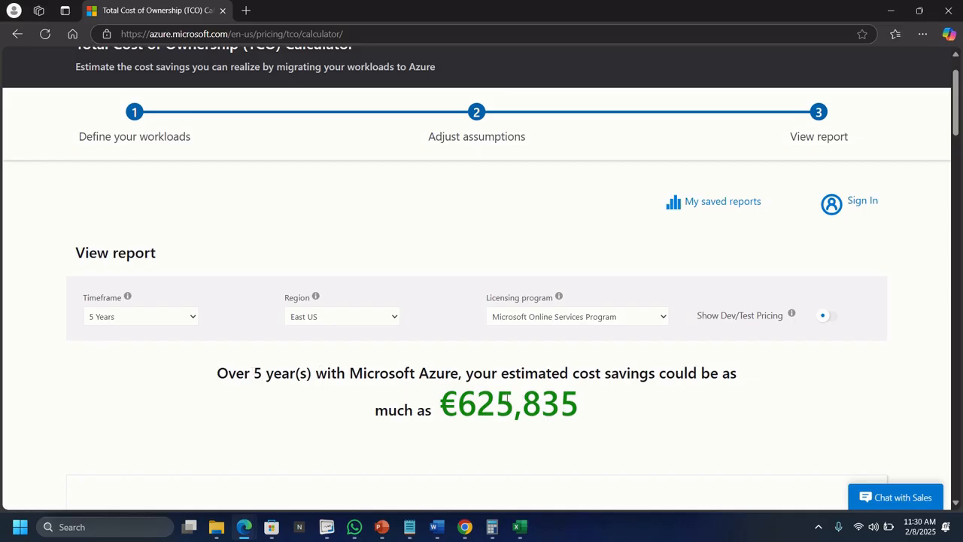
left_click(117, 319)
left_click(109, 336)
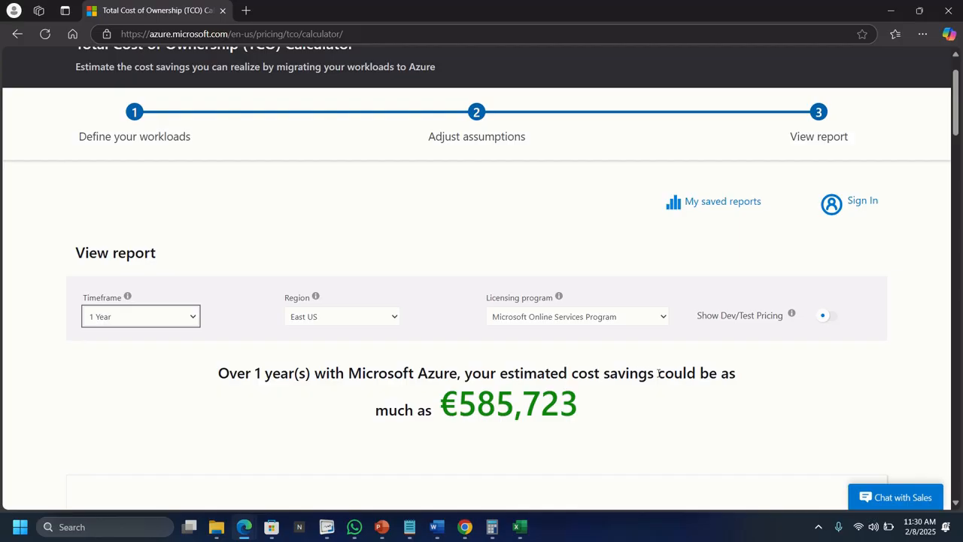
left_click(134, 319)
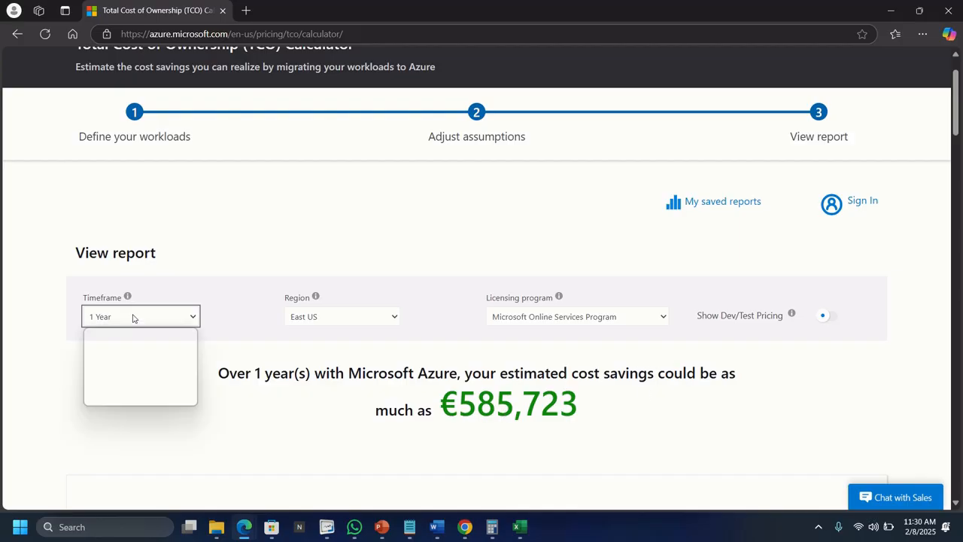
left_click(121, 368)
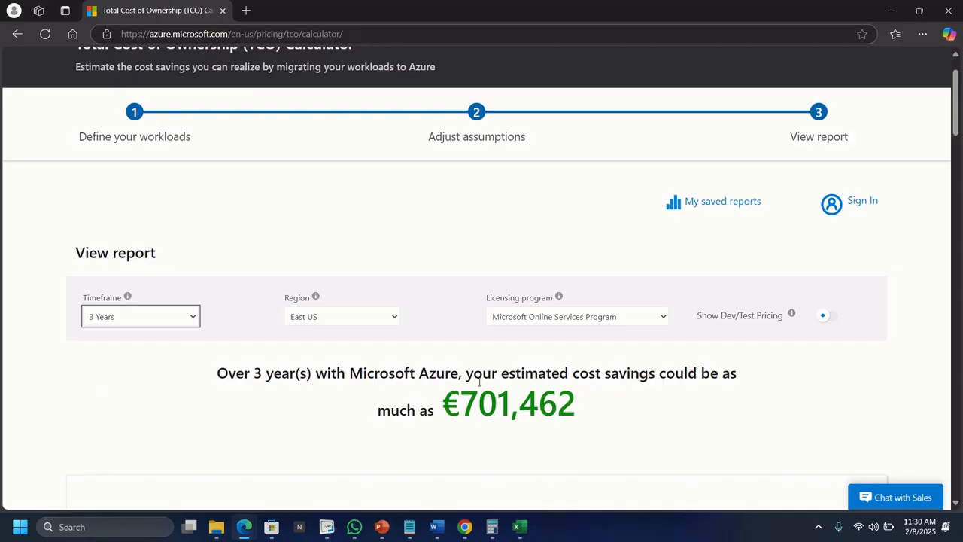
left_click(112, 321)
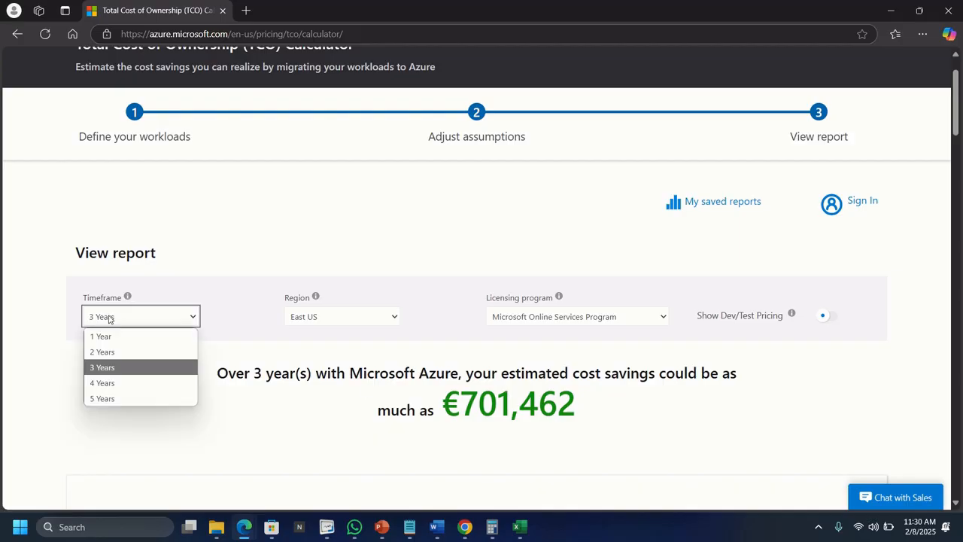
left_click(106, 386)
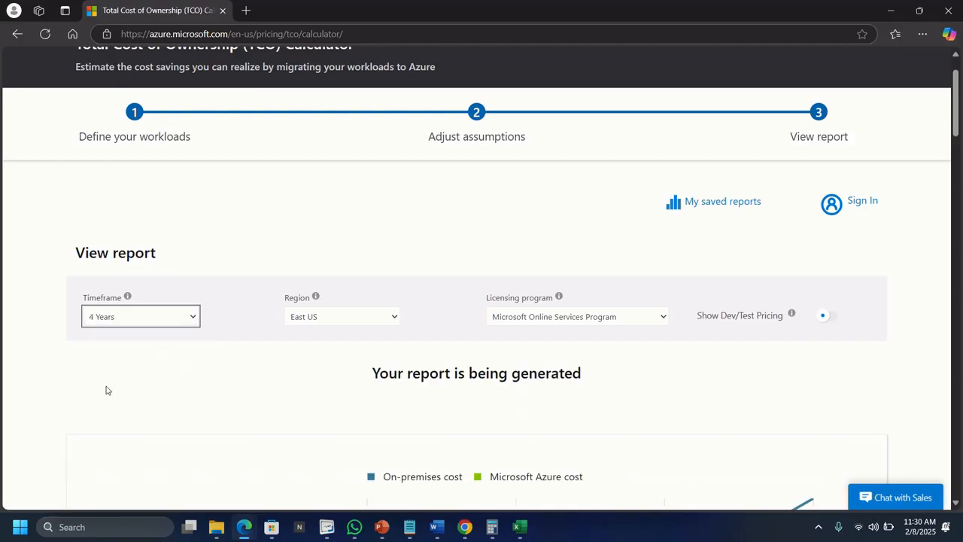
left_click(112, 317)
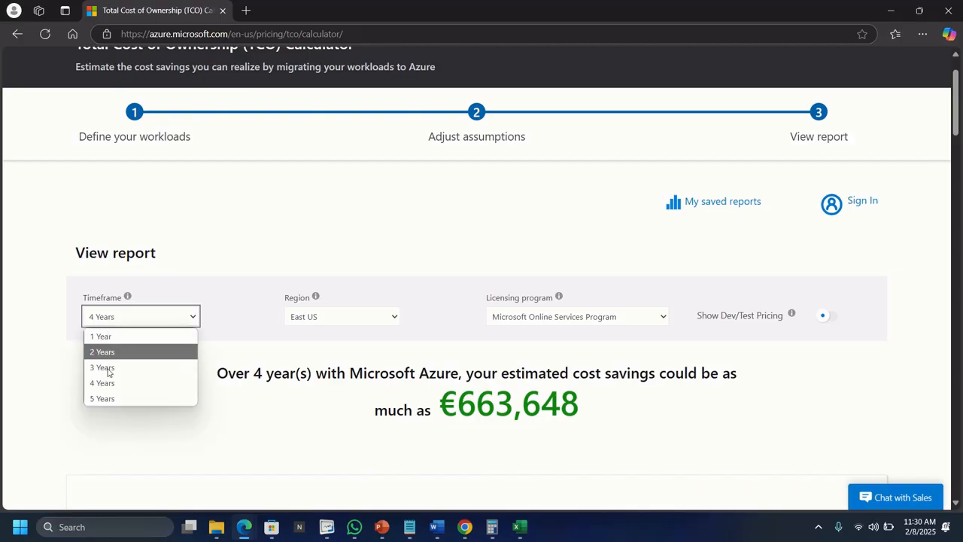
left_click(110, 398)
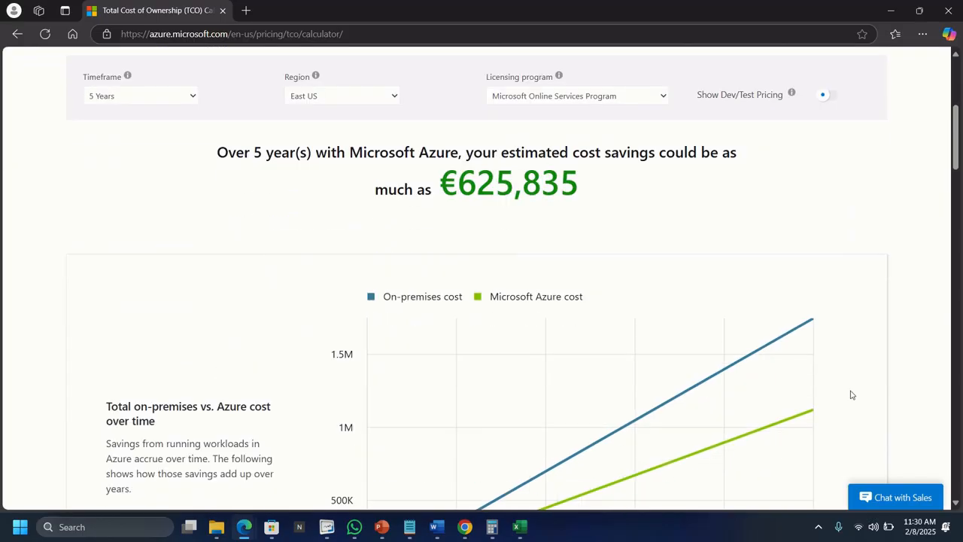
Examine the chart of on-premises versus Azure cost over time and the total cost sections over 5 years
scroll(851, 395, "up", 3)
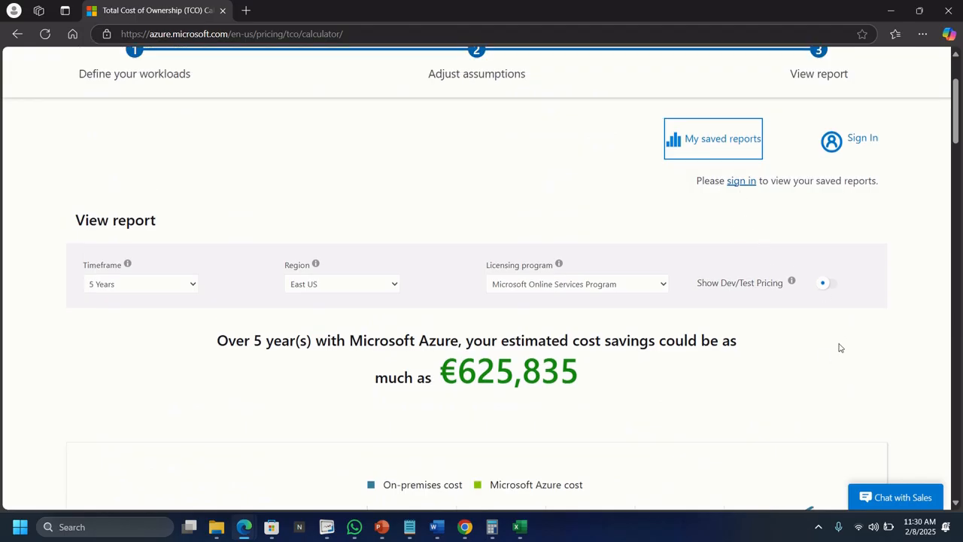
scroll(840, 347, "down", 3)
scroll(840, 347, "down", 3)
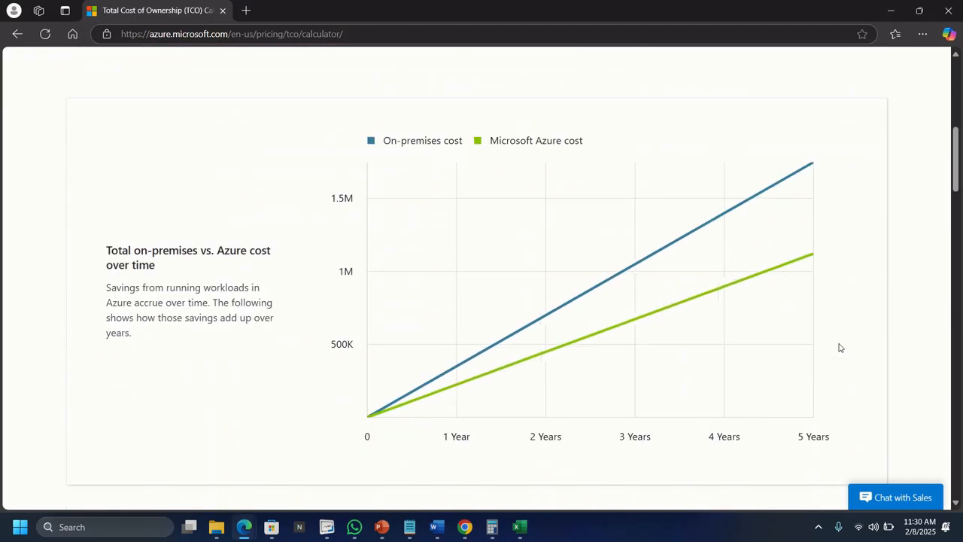
scroll(839, 345, "up", 1)
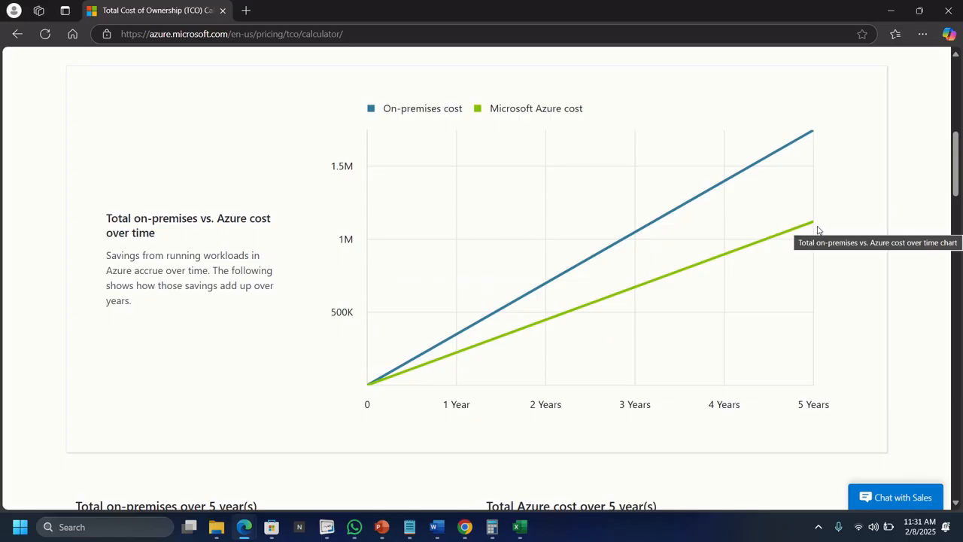
scroll(300, 368, "down", 3)
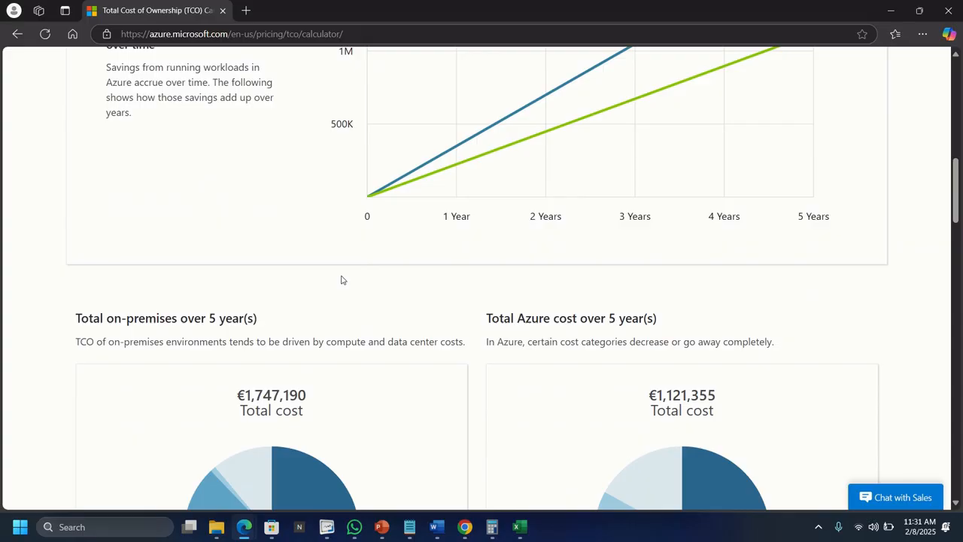
Compare the on-premises and Azure total cost pie charts over 5 years by compute, data center, networking, storage and IT labor
scroll(341, 280, "down", 3)
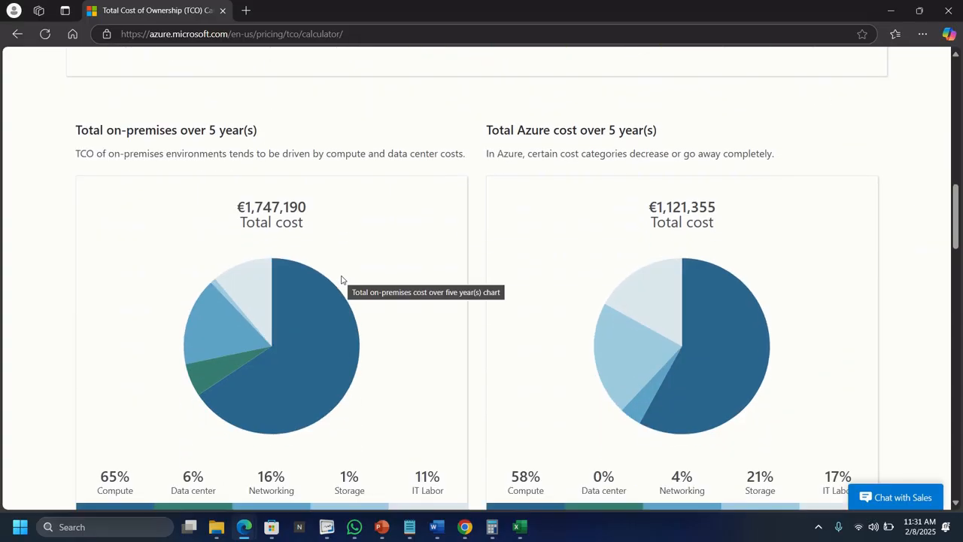
scroll(355, 251, "up", 3)
scroll(355, 251, "down", 3)
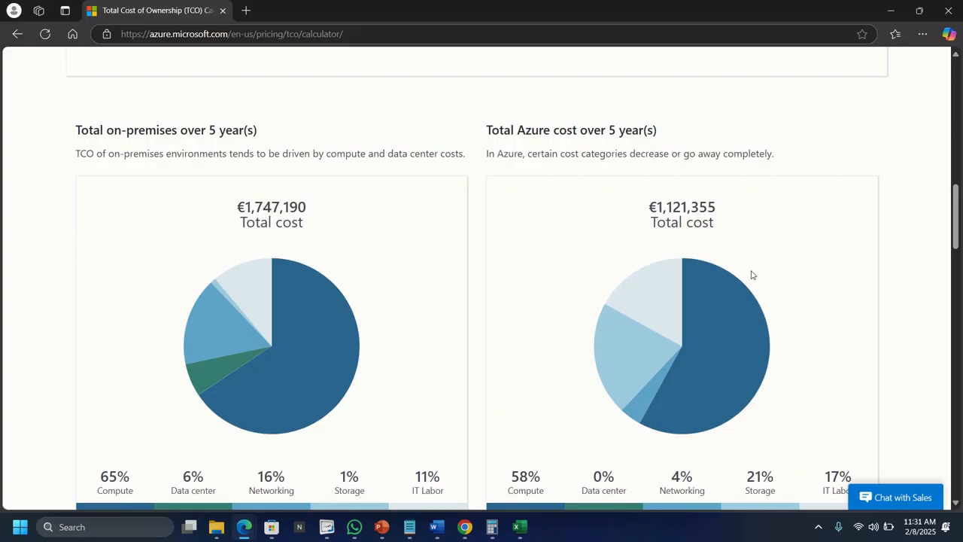
scroll(782, 362, "down", 2)
scroll(783, 361, "up", 1)
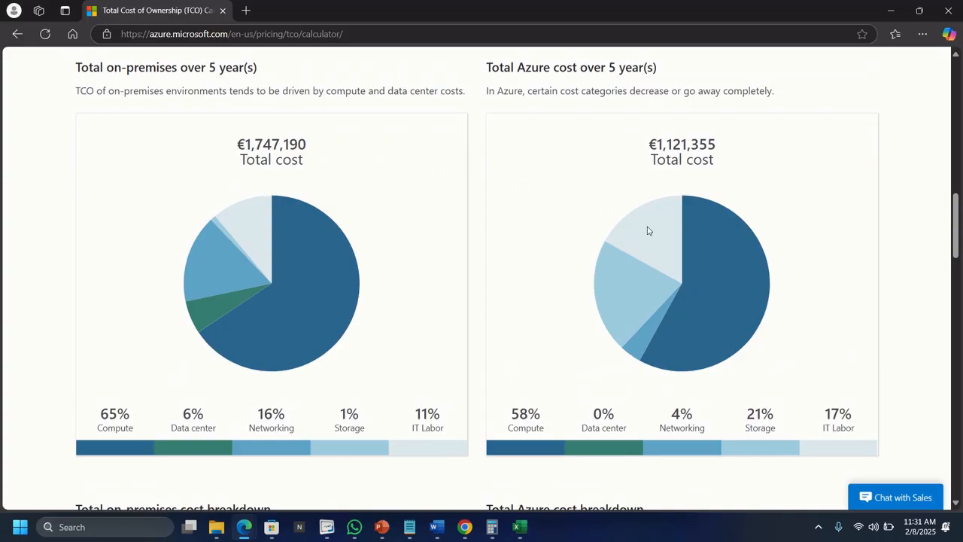
scroll(648, 230, "up", 5)
scroll(648, 231, "up", 5)
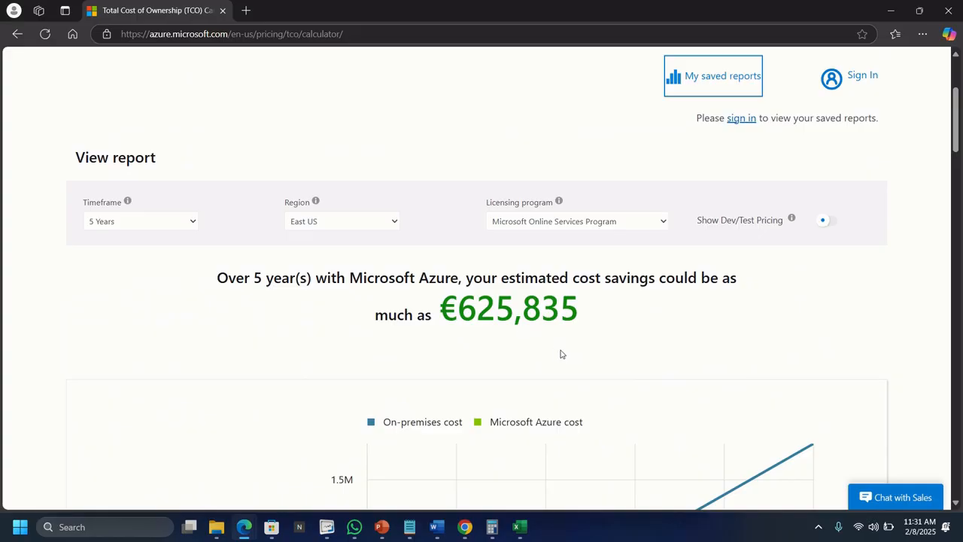
scroll(560, 354, "down", 12)
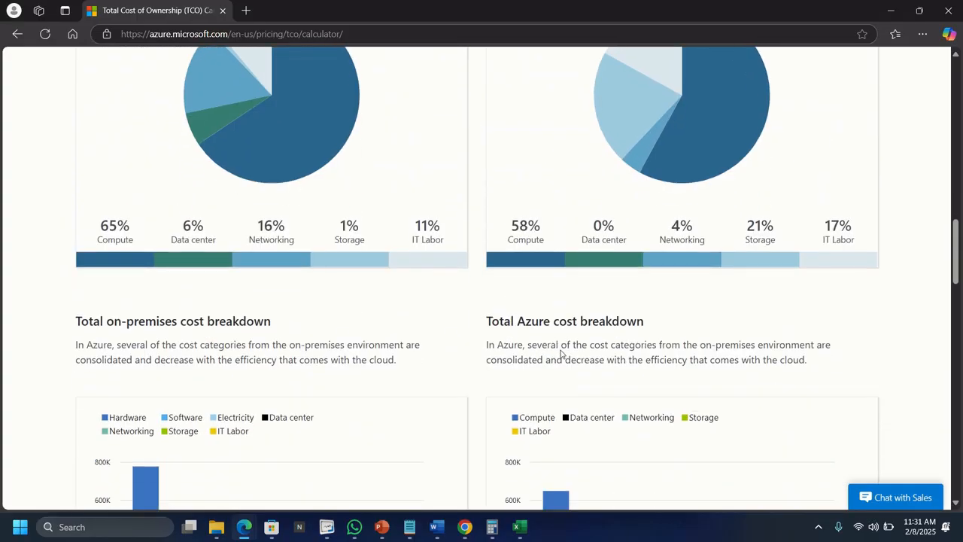
scroll(563, 353, "down", 1)
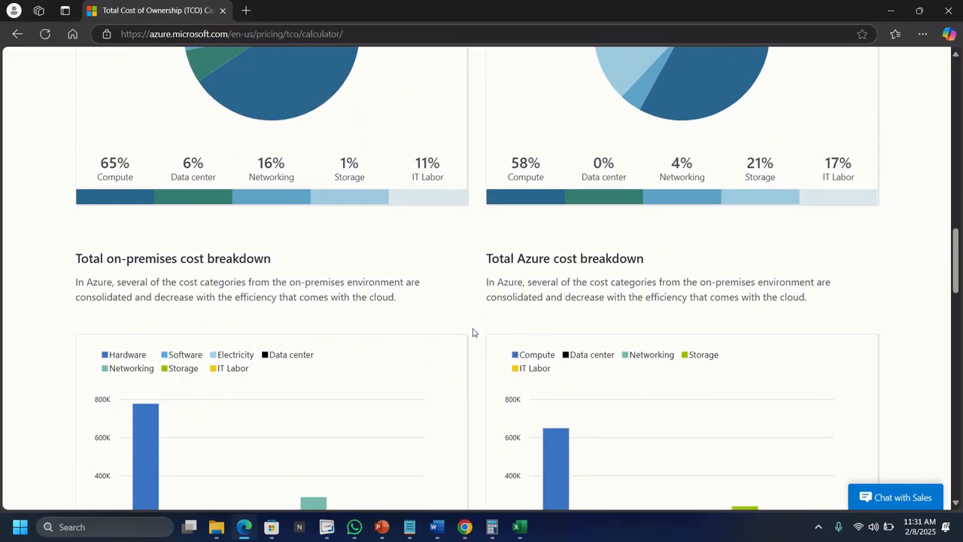
scroll(472, 333, "down", 2)
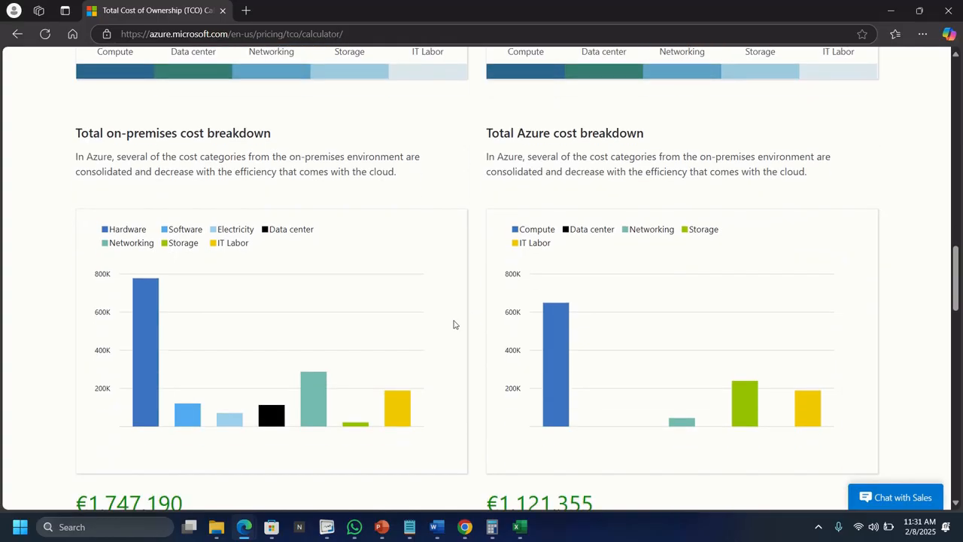
scroll(333, 249, "up", 6)
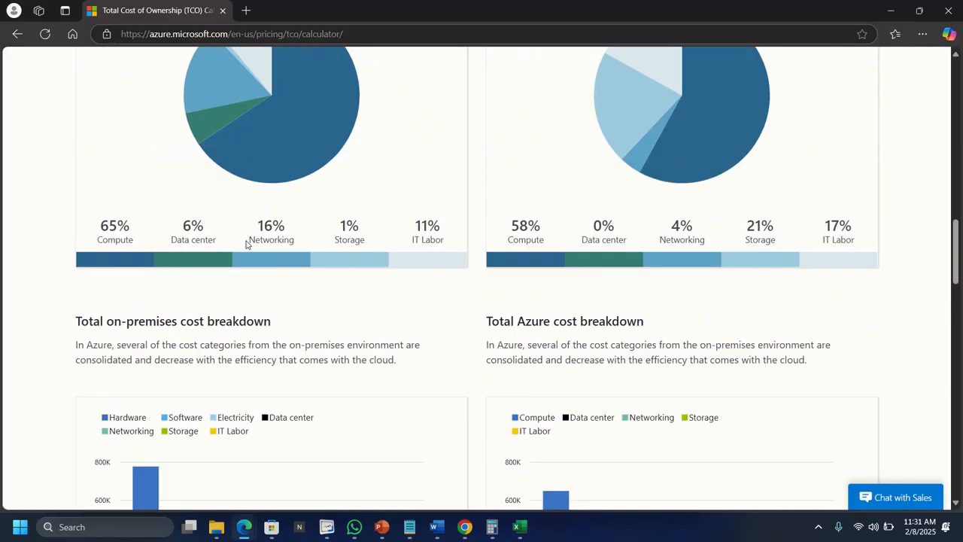
scroll(257, 255, "up", 1)
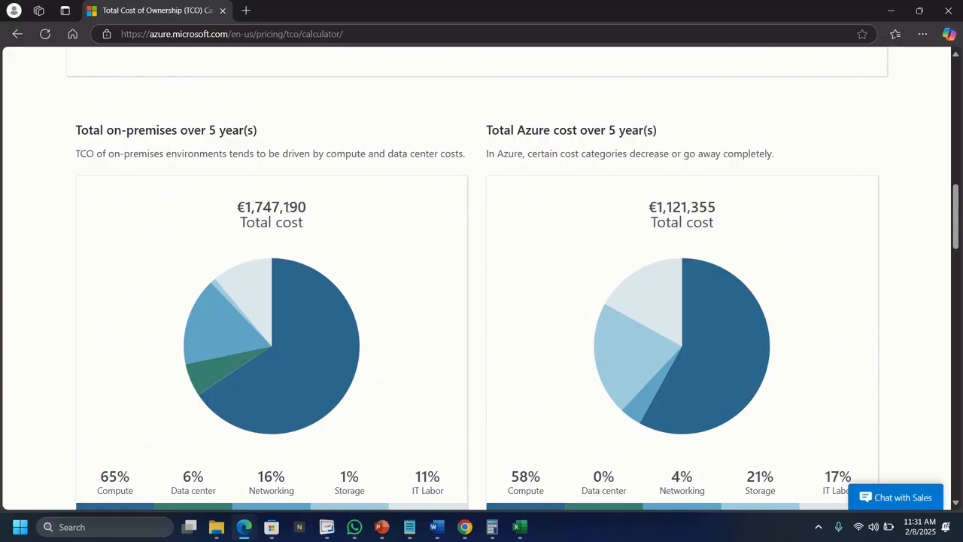
Examine the on-premises and Azure cost breakdown bar charts, summary tables and estimated cost sections over 5 years
scroll(337, 277, "down", 7)
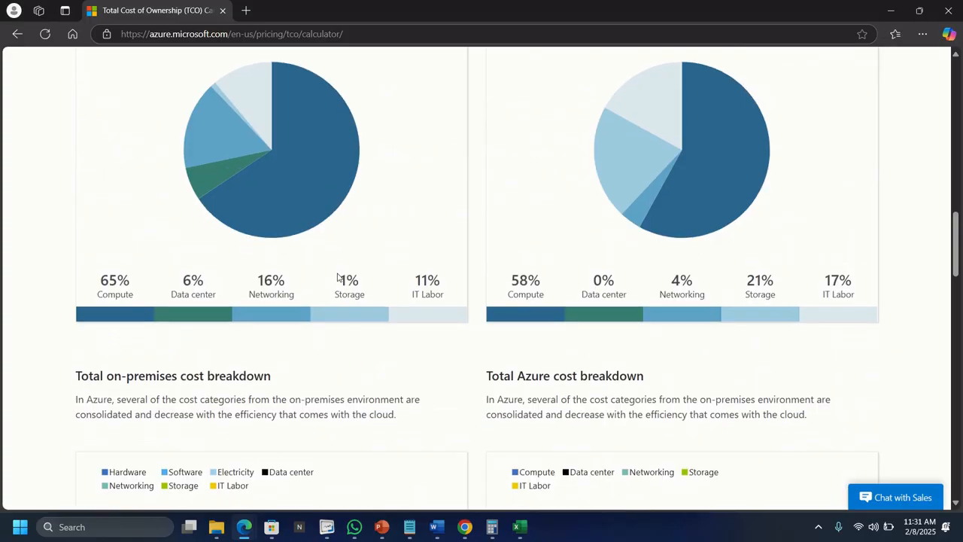
scroll(337, 276, "down", 3)
scroll(331, 276, "up", 1)
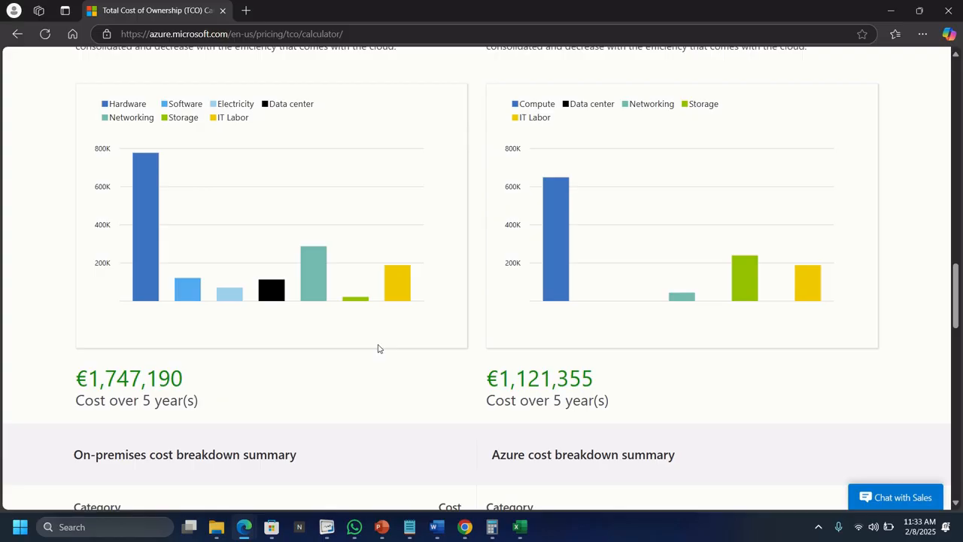
scroll(379, 348, "down", 2)
scroll(379, 349, "down", 2)
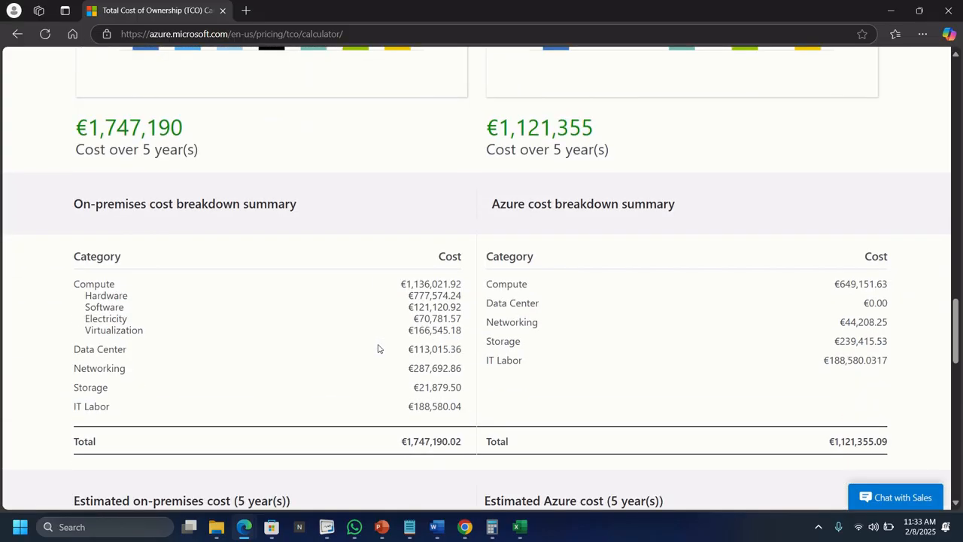
scroll(301, 246, "up", 4)
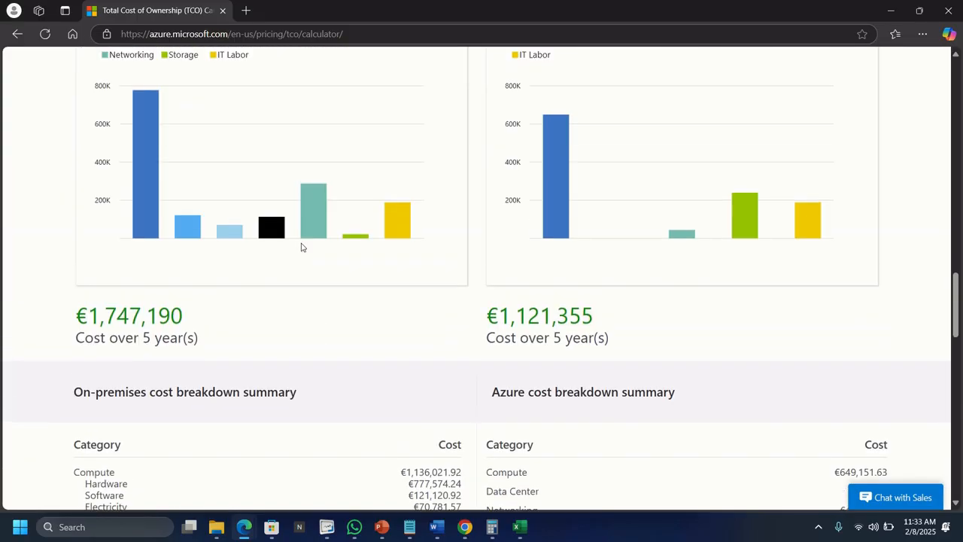
scroll(302, 247, "down", 5)
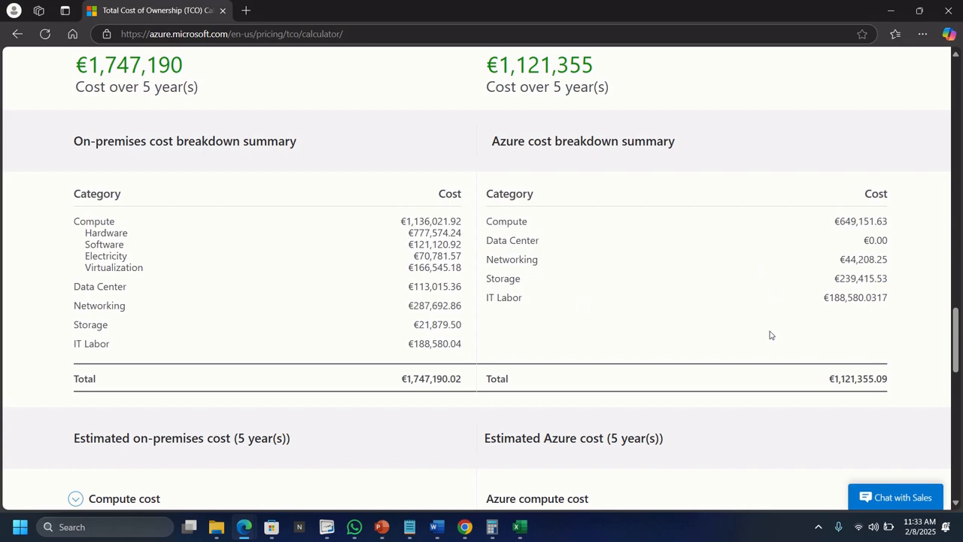
scroll(770, 334, "down", 2)
scroll(770, 336, "down", 3)
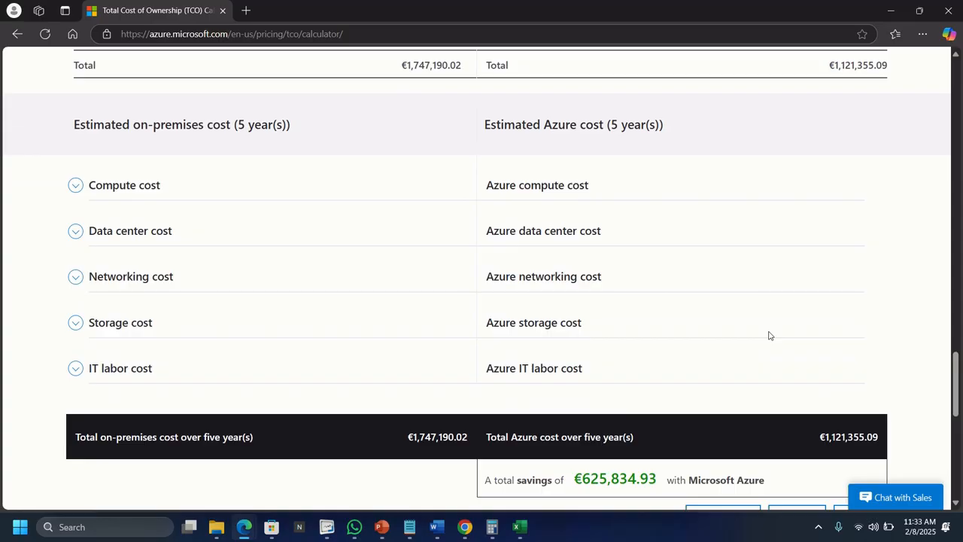
Start downloading the report, choose Microsoft XPS Document Writer as the printer and review the print preview
scroll(770, 336, "down", 2)
scroll(766, 339, "down", 1)
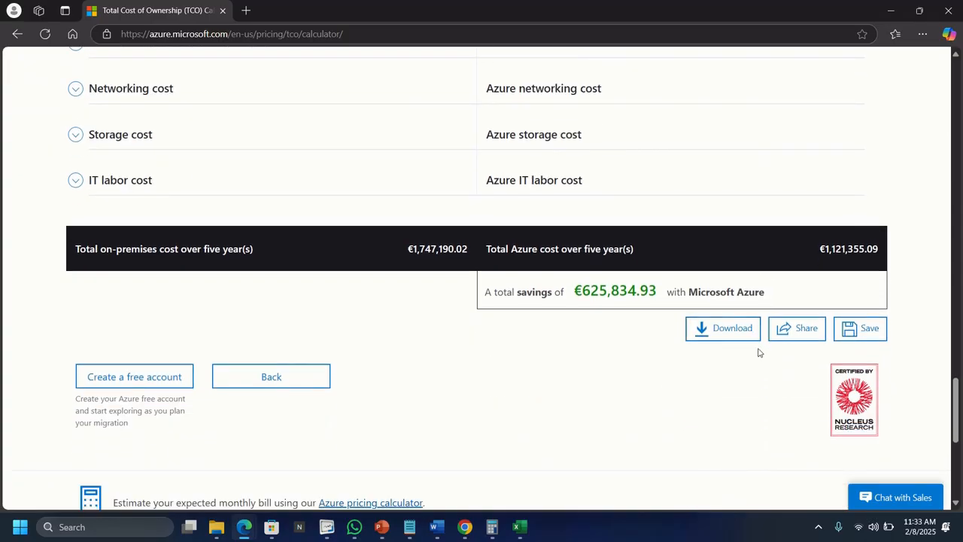
left_click(722, 331)
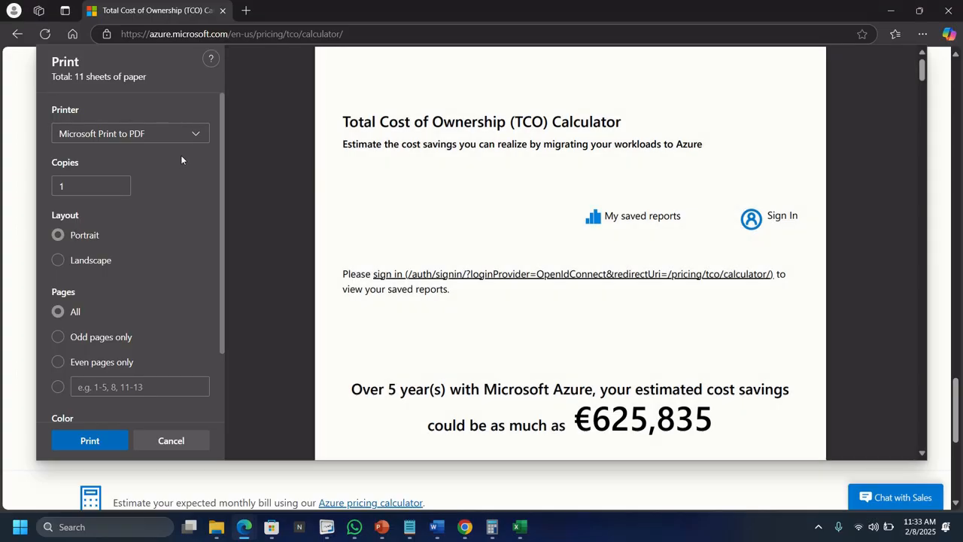
left_click(176, 136)
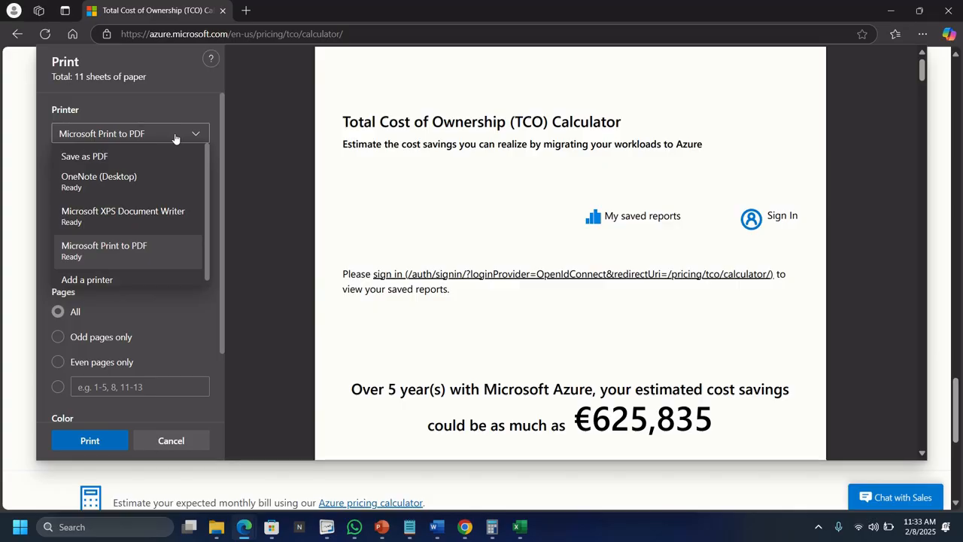
left_click(146, 216)
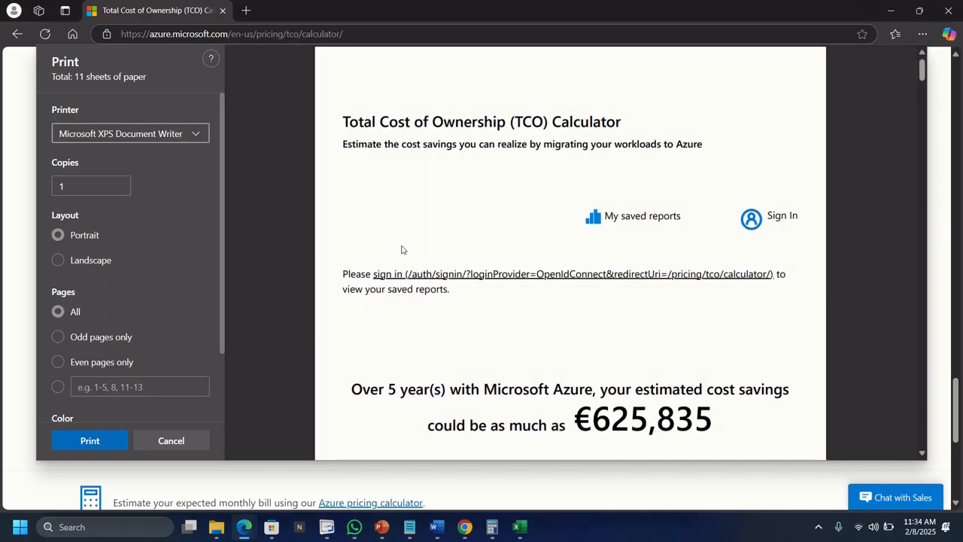
scroll(415, 272, "down", 10)
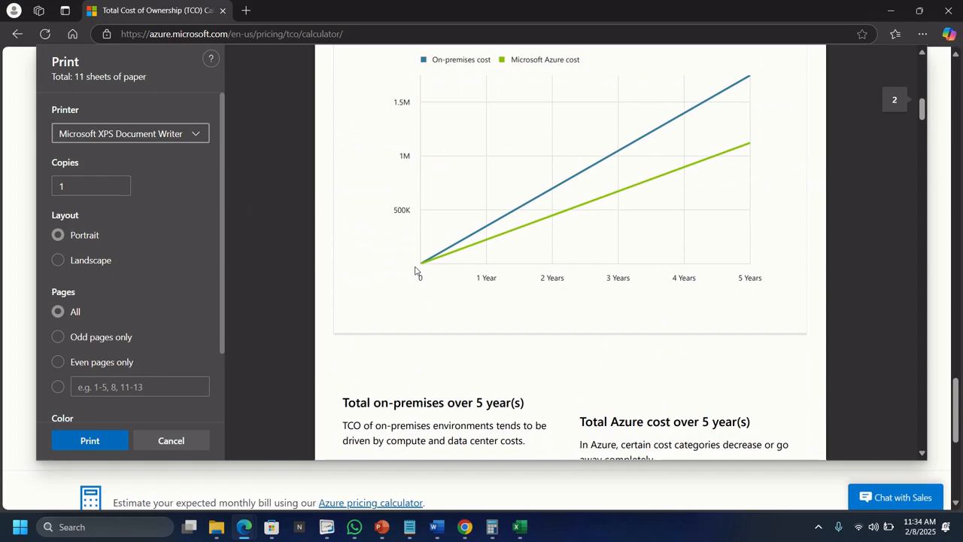